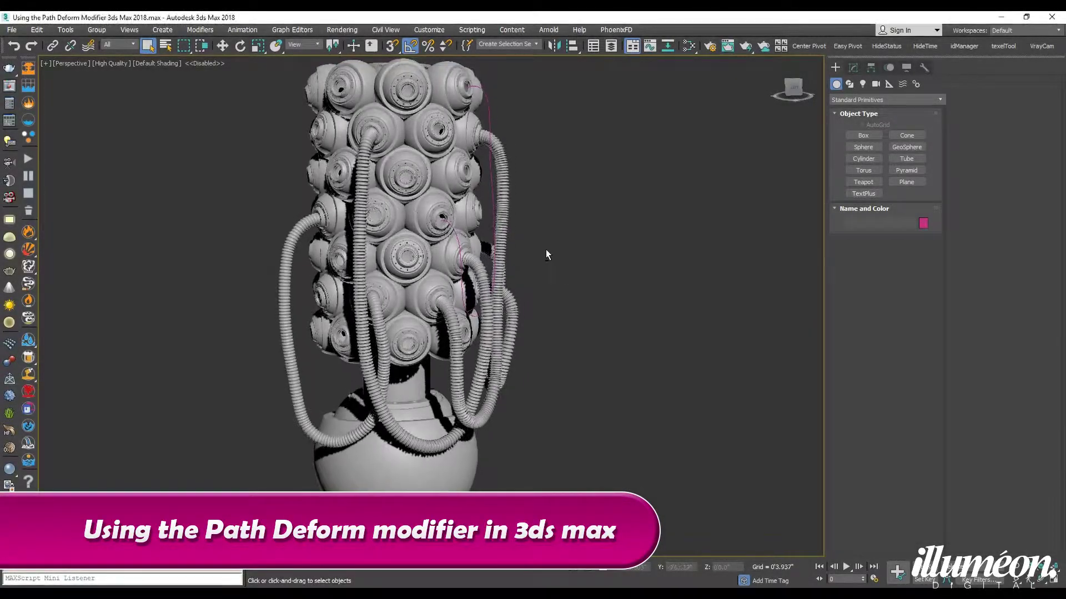
- Examine the ribbed hoses around the model and the spline path running down the stacked spheres
alt+middle_drag(546, 255, 586, 271)
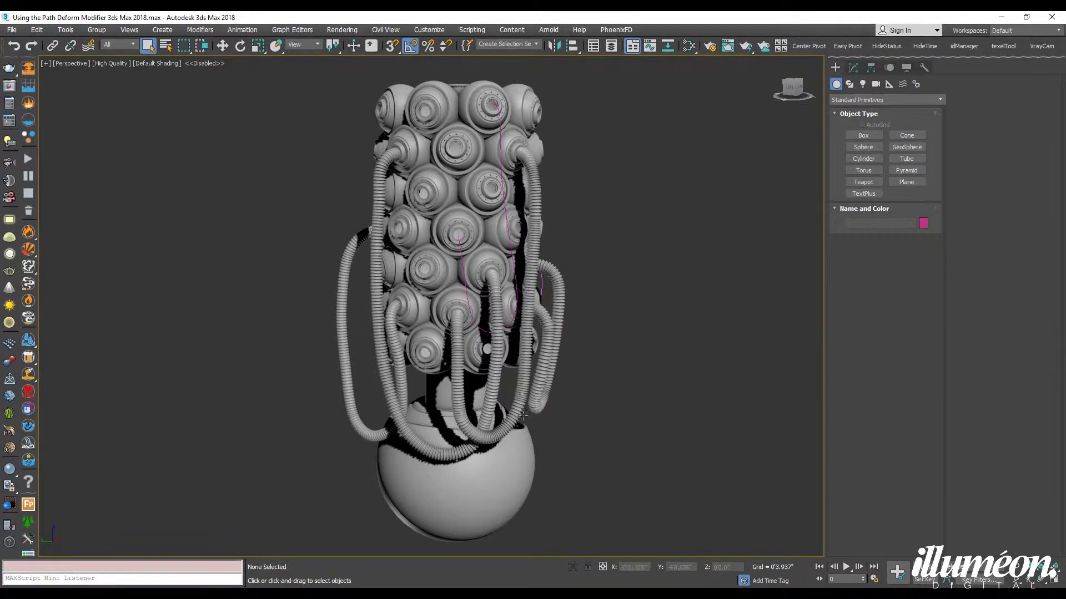
scroll(439, 177, up, 4)
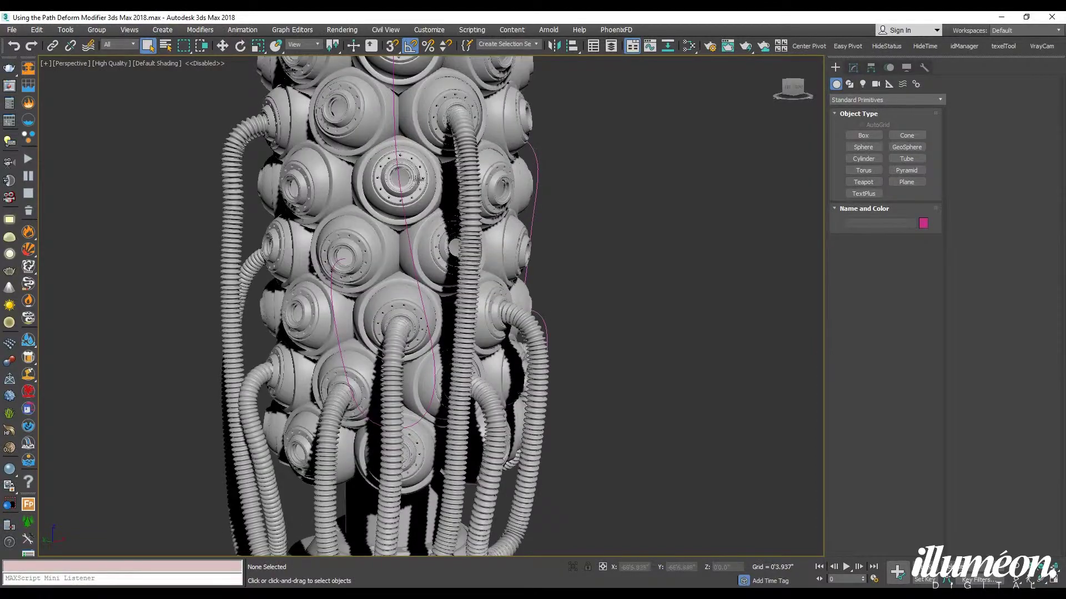
scroll(498, 228, down, 6)
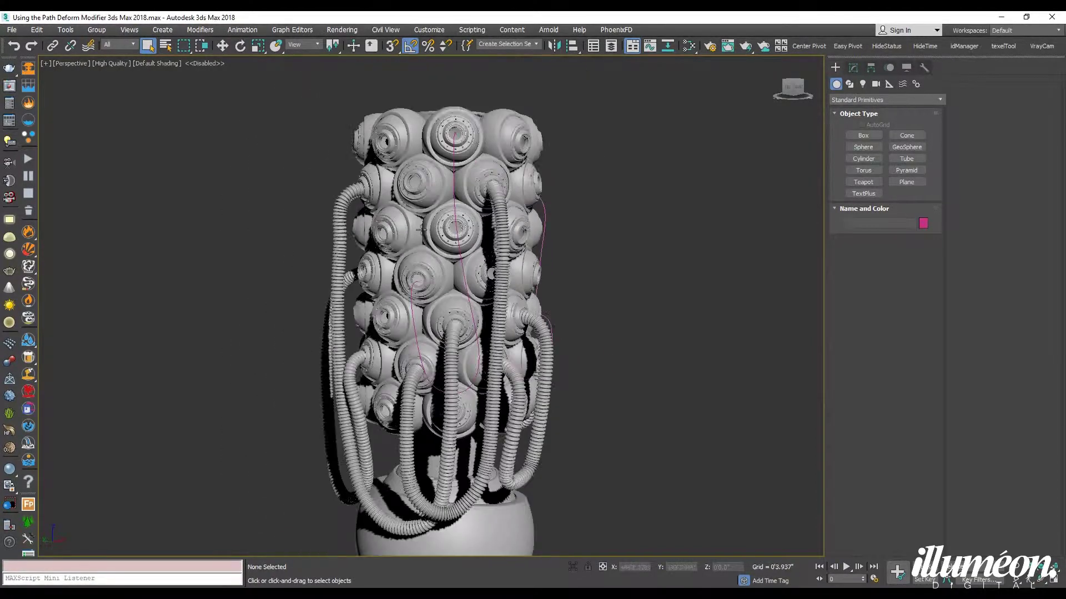
click(507, 219)
alt+middle_drag(508, 219, 612, 218)
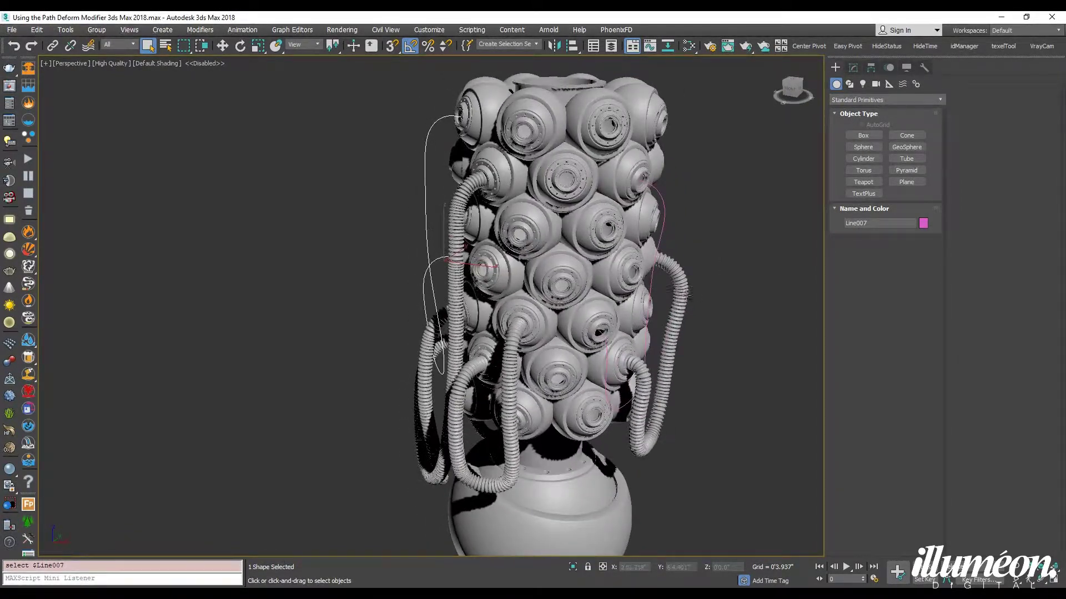
alt+middle_drag(686, 294, 662, 261)
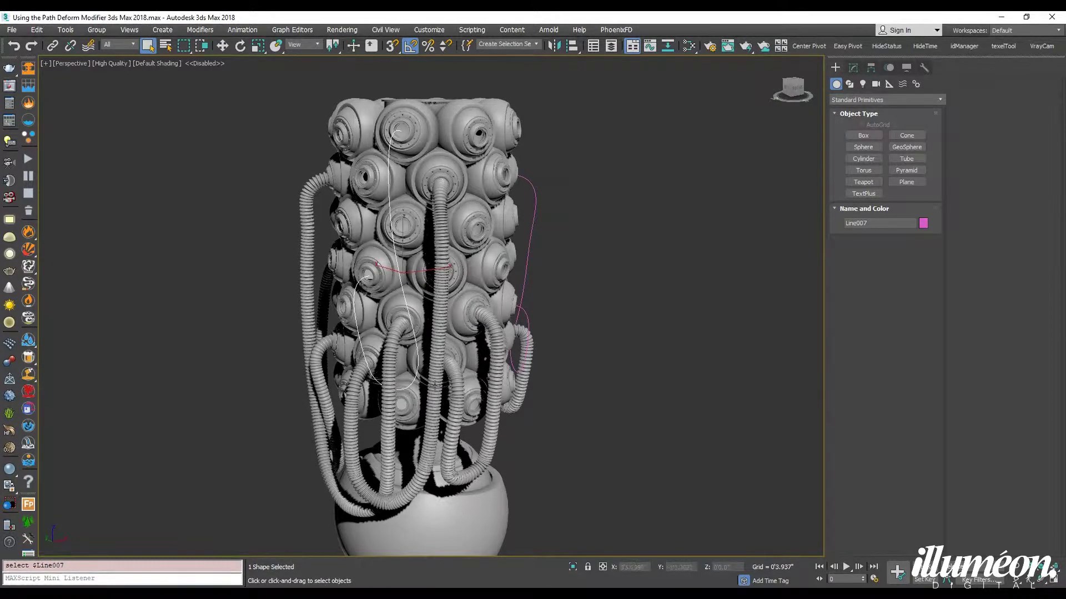
alt+middle_drag(446, 176, 542, 155)
- Create an upright cylinder beside the model, about 2.4" in radius and about 6'1.4" high
click(863, 158)
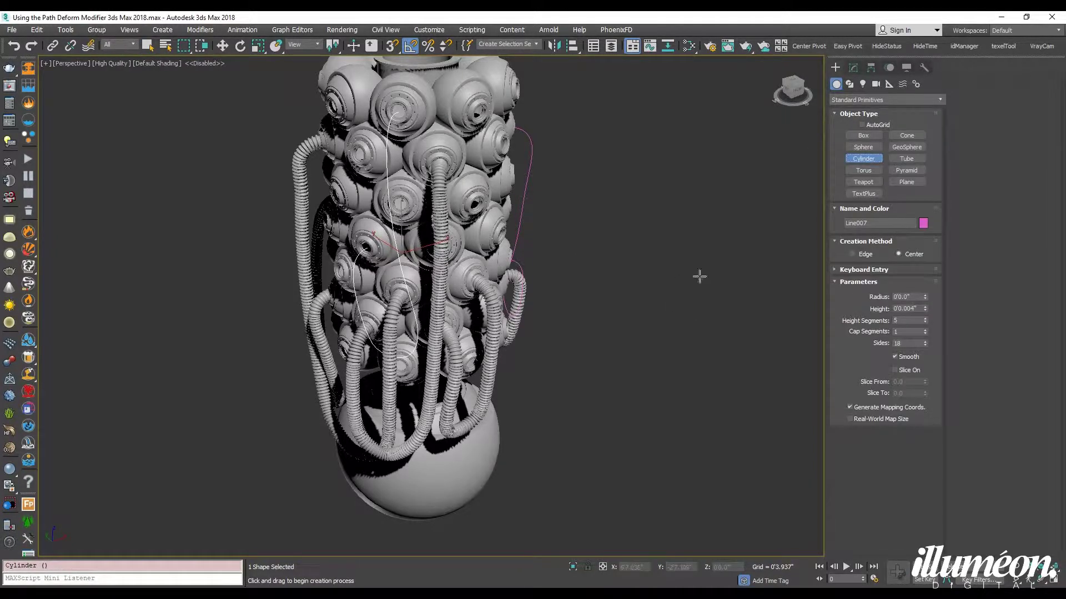
alt+middle_drag(700, 276, 661, 359)
drag(635, 379, 650, 394)
click(649, 393)
click(702, 86)
middle_drag(680, 156, 655, 204)
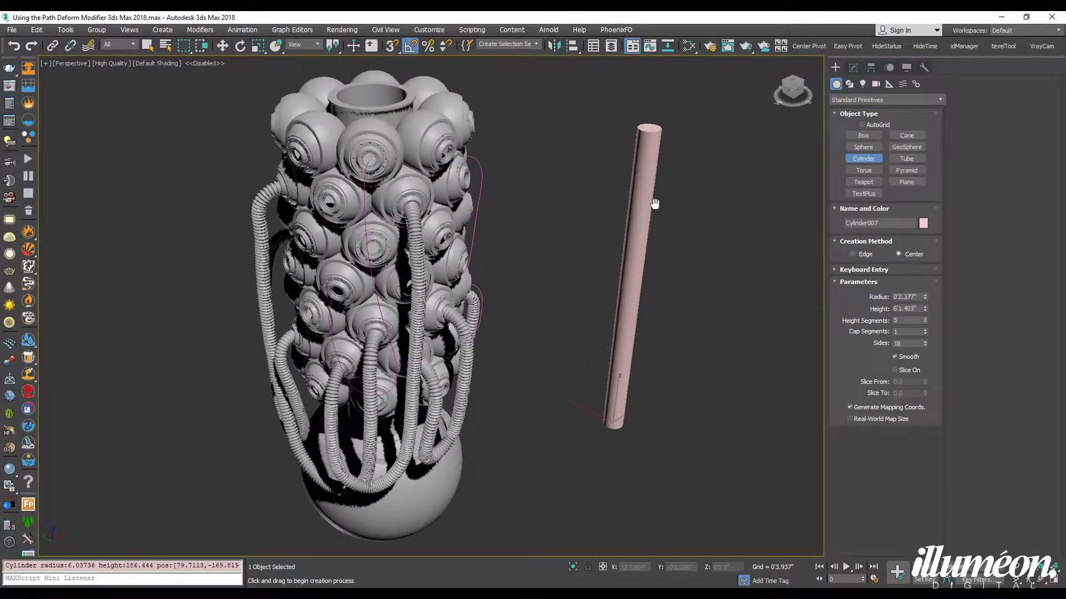
right_click(630, 274)
- Select the hose path spline on the front of the model and measure its length
mouse_move(630, 274)
alt+middle_down()
mouse_move(600, 292)
mouse_move(621, 269)
alt+middle_up()
click(390, 213)
alt+middle_drag(436, 230, 465, 220)
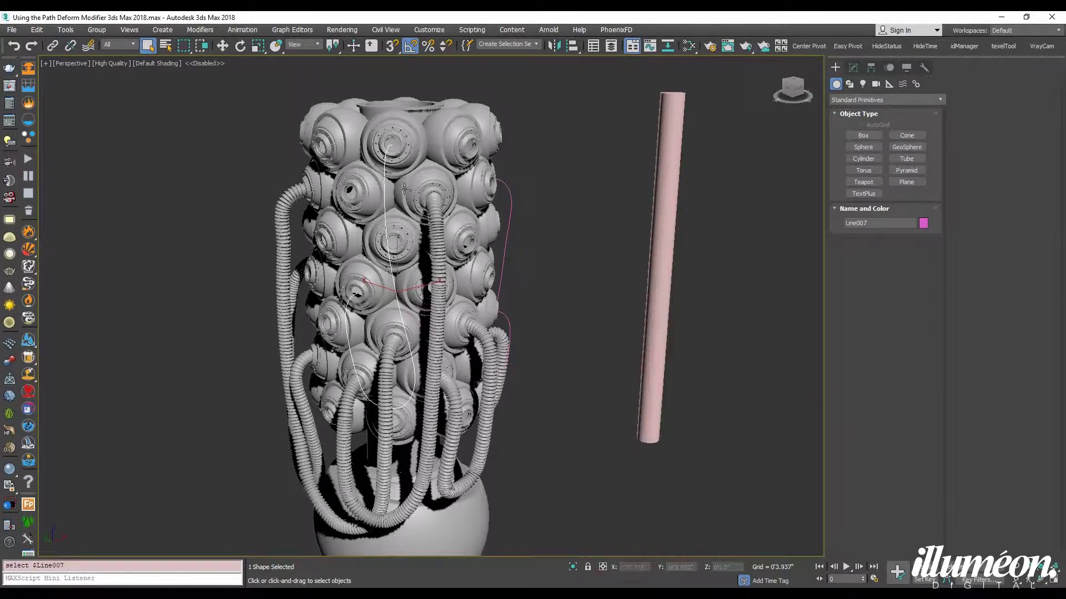
alt+middle_drag(471, 280, 544, 262)
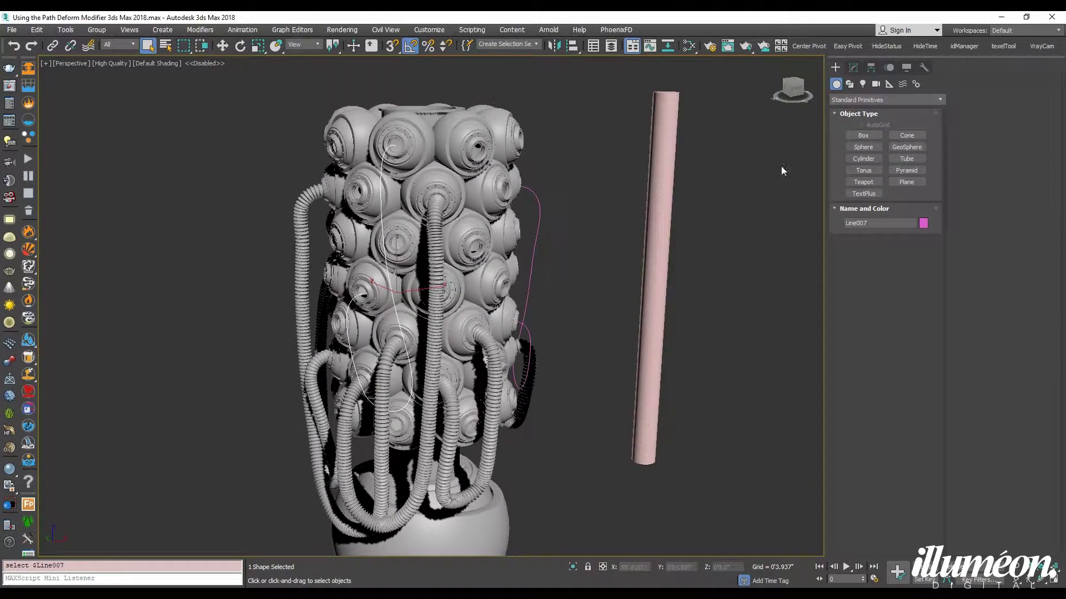
click(924, 67)
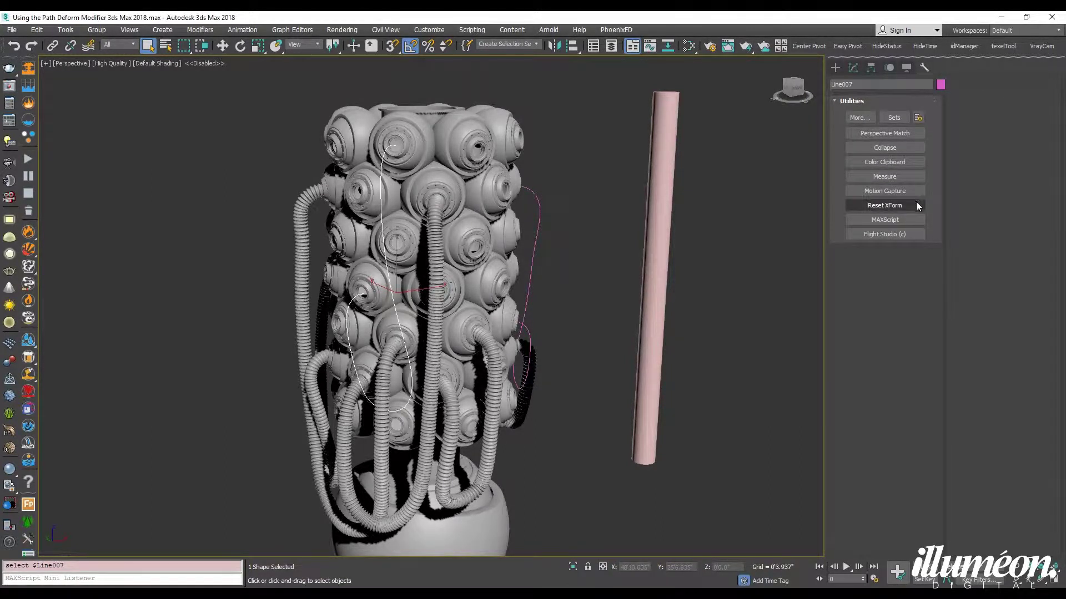
click(906, 178)
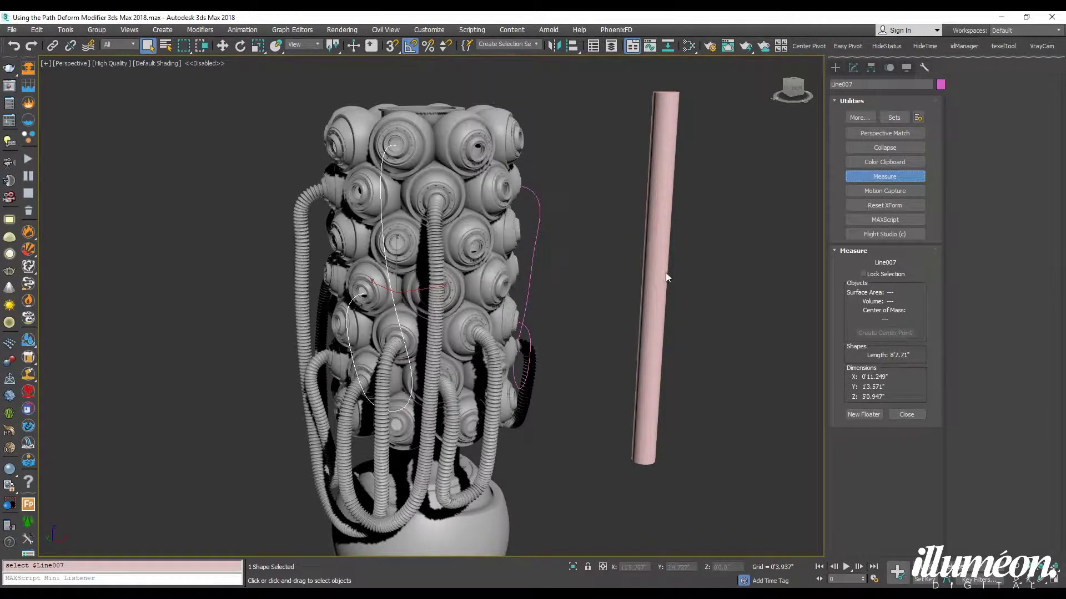
- Set the new cylinder's height to 8'7"
alt+middle_drag(637, 261, 611, 238)
click(671, 224)
click(853, 67)
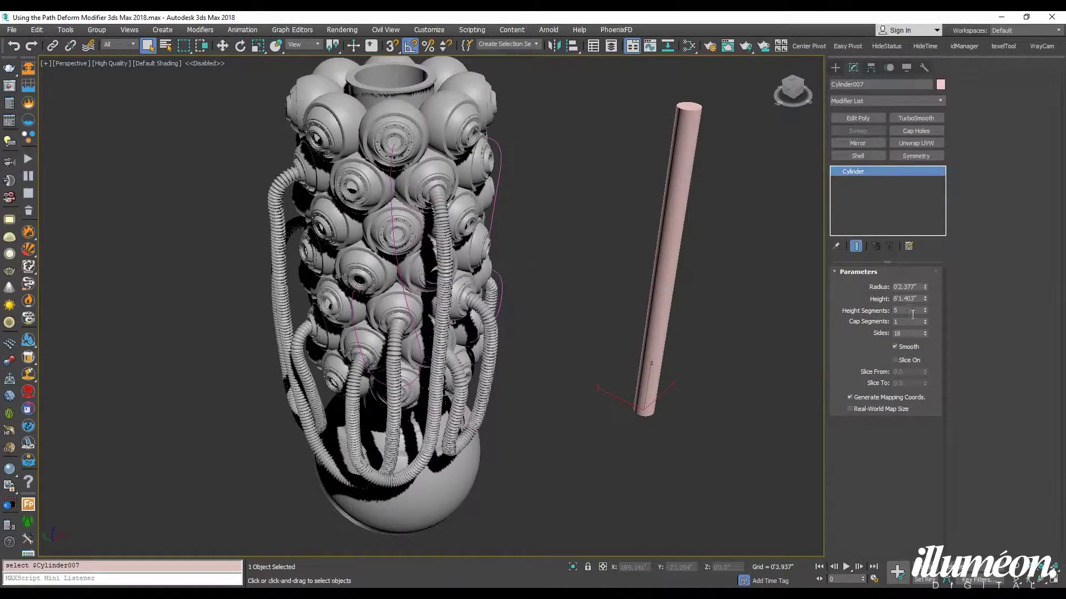
drag(925, 301, 925, 294)
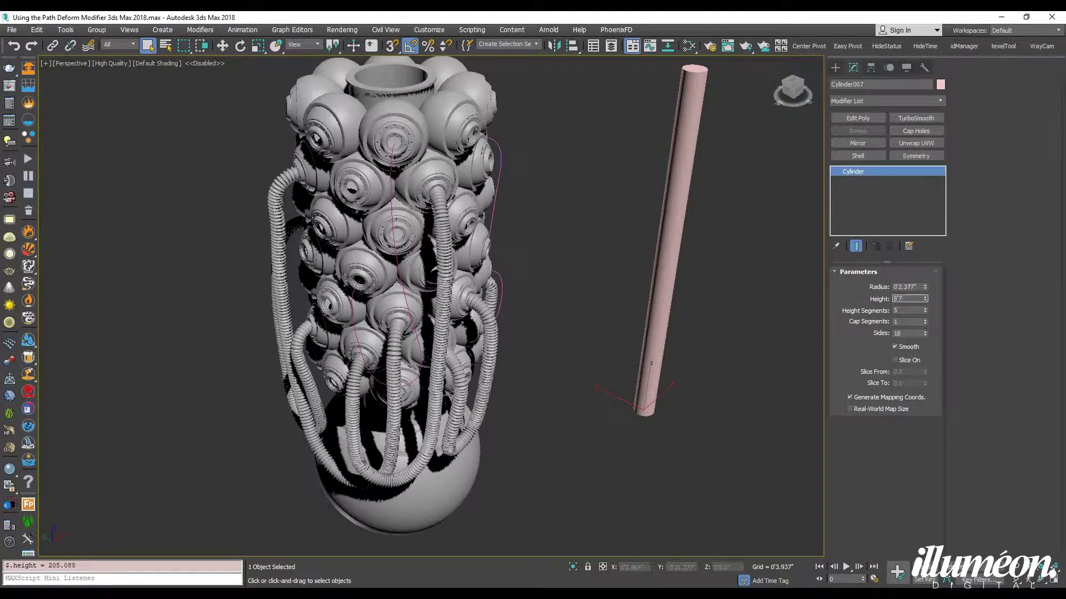
key(Return)
key(Tab)
- Show edged faces in the viewport and set the cylinder's height segments to 150
middle_drag(693, 279, 644, 318)
key(F4)
middle_drag(640, 254, 604, 311)
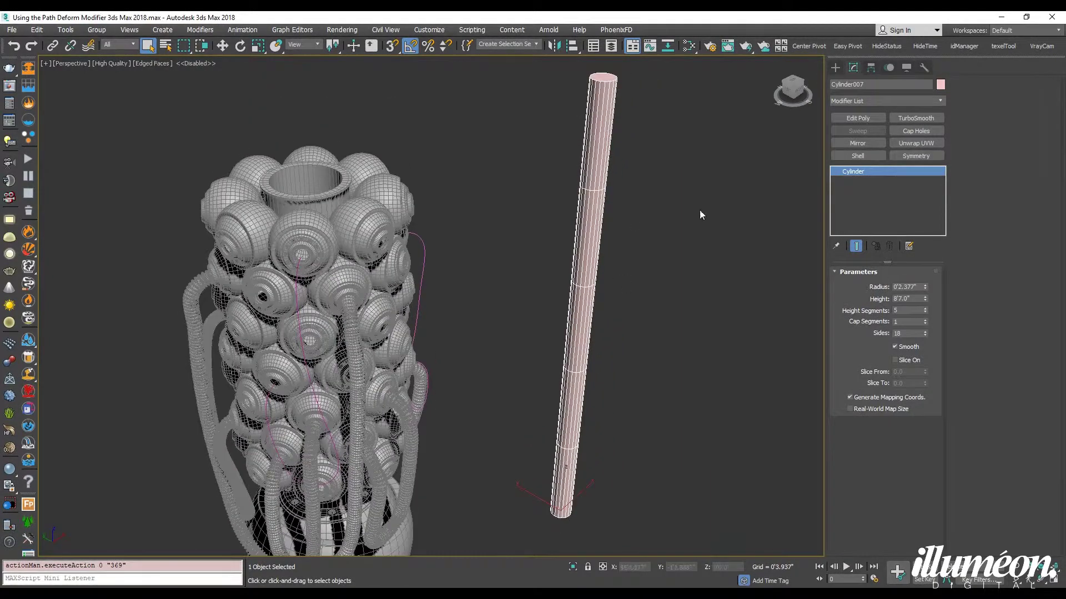
click(913, 311)
text(150)
key(Return)
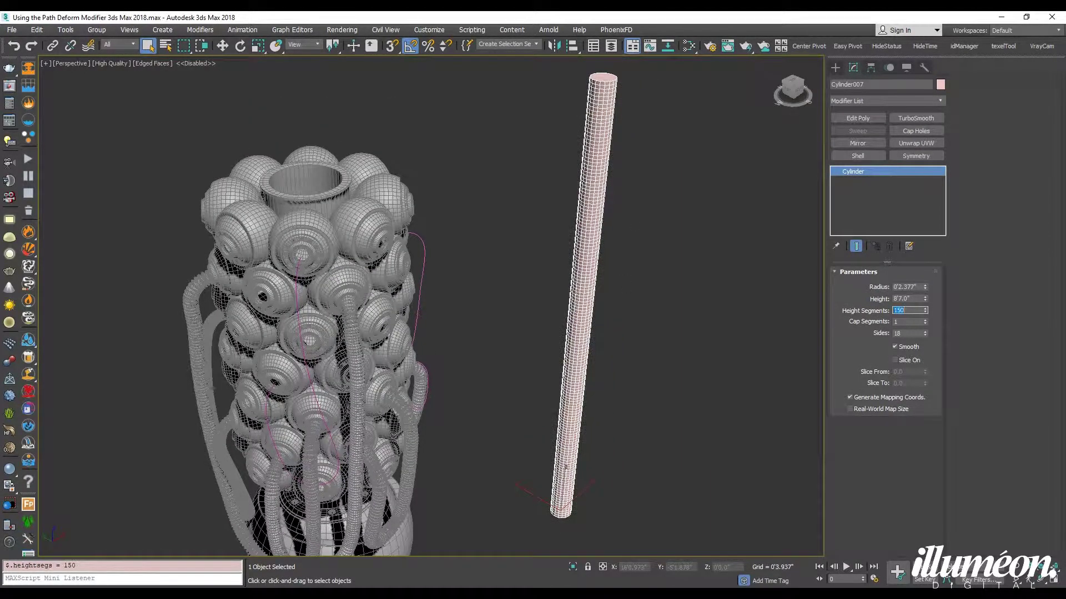
- Try 110 height segments on the cylinder and settle on 100
scroll(577, 188, up, 5)
middle_drag(600, 99, 581, 150)
double_click(909, 311)
text(110)
key(Return)
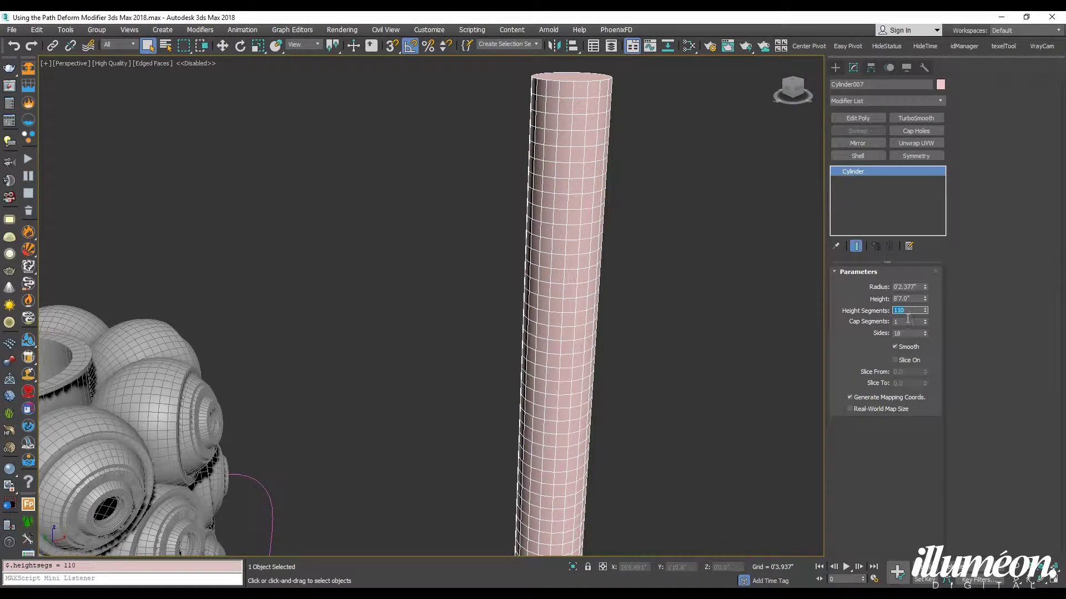
text(100)
key(Return)
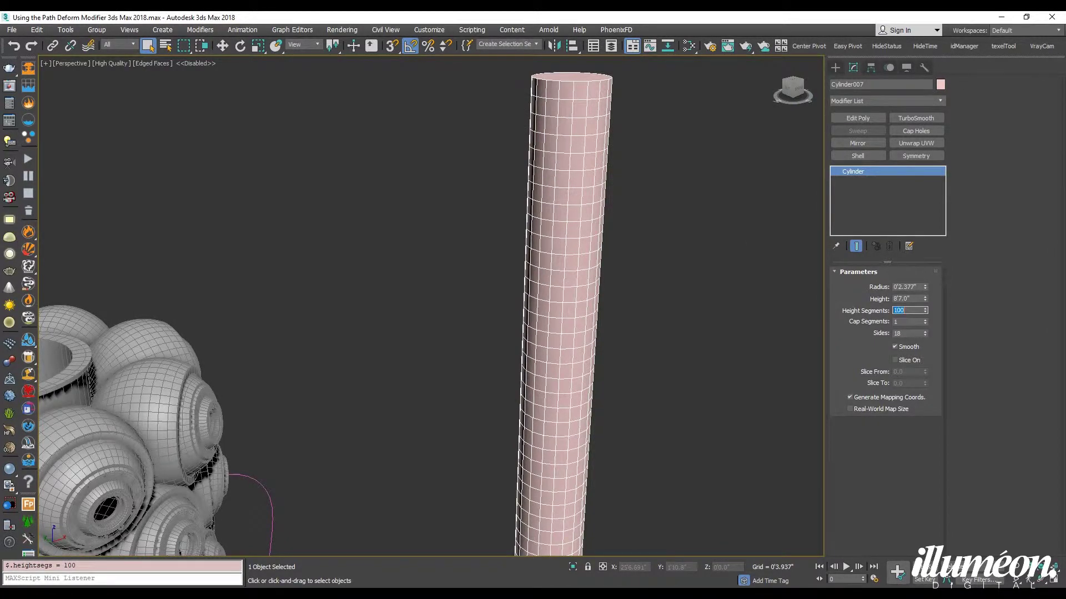
- Convert the cylinder to an Editable Poly and select all its vertical edges by loop and ring
middle_drag(579, 224, 645, 224)
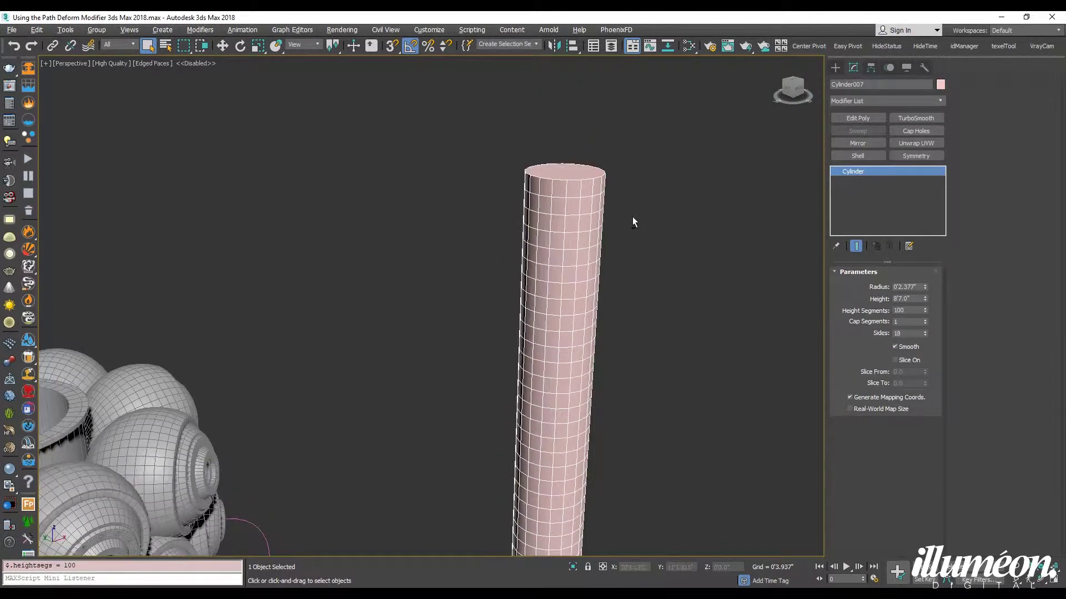
key(ctrl+shift+p)
scroll(570, 198, up, 2)
key(1)
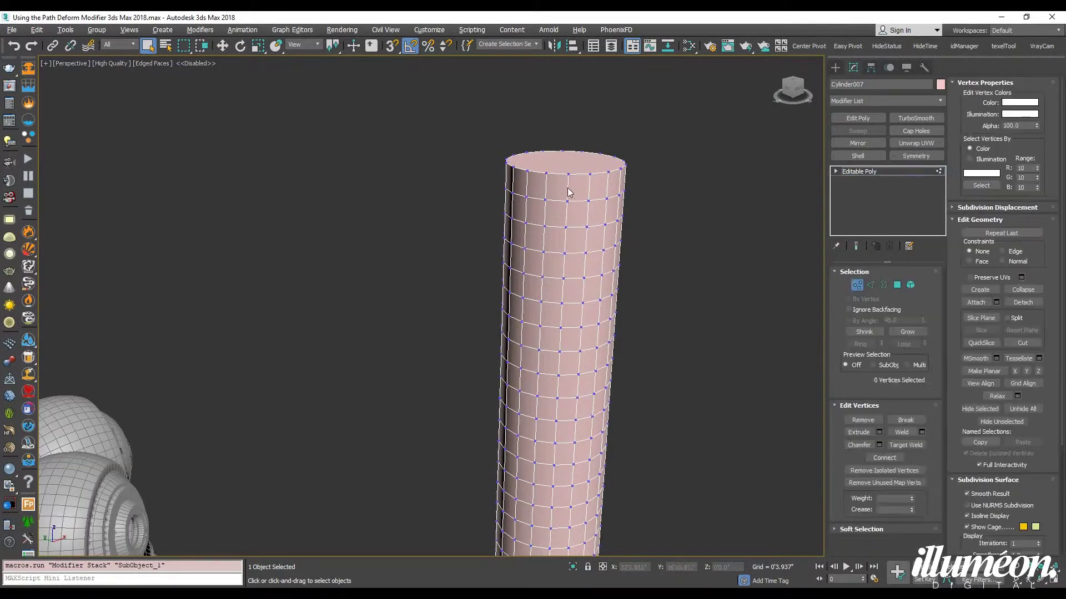
key(2)
double_click(568, 193)
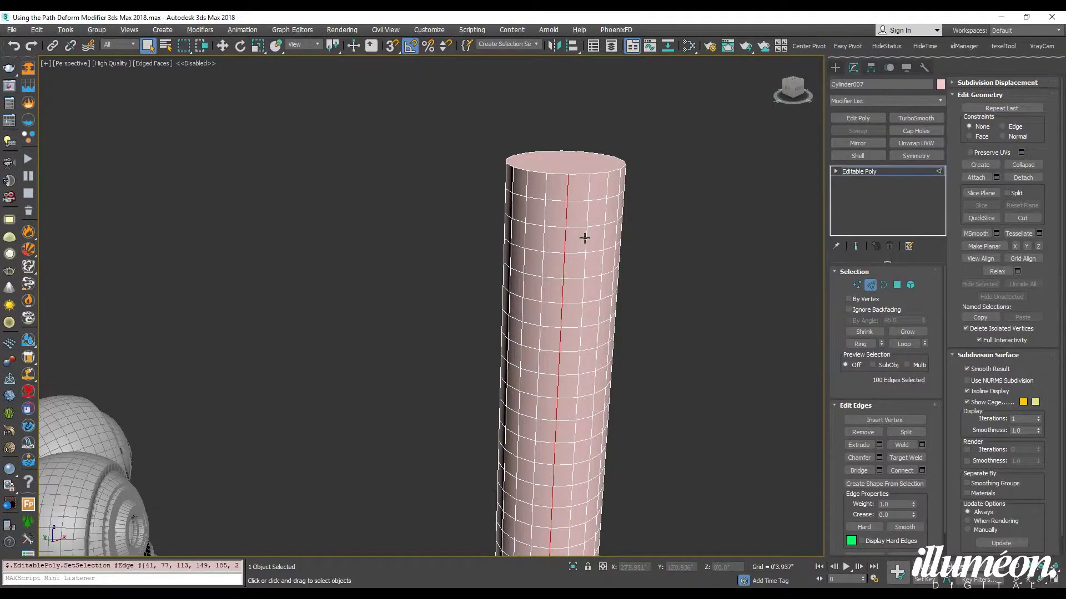
key(alt+r)
alt+middle_drag(553, 219, 577, 248)
middle_drag(616, 283, 532, 70)
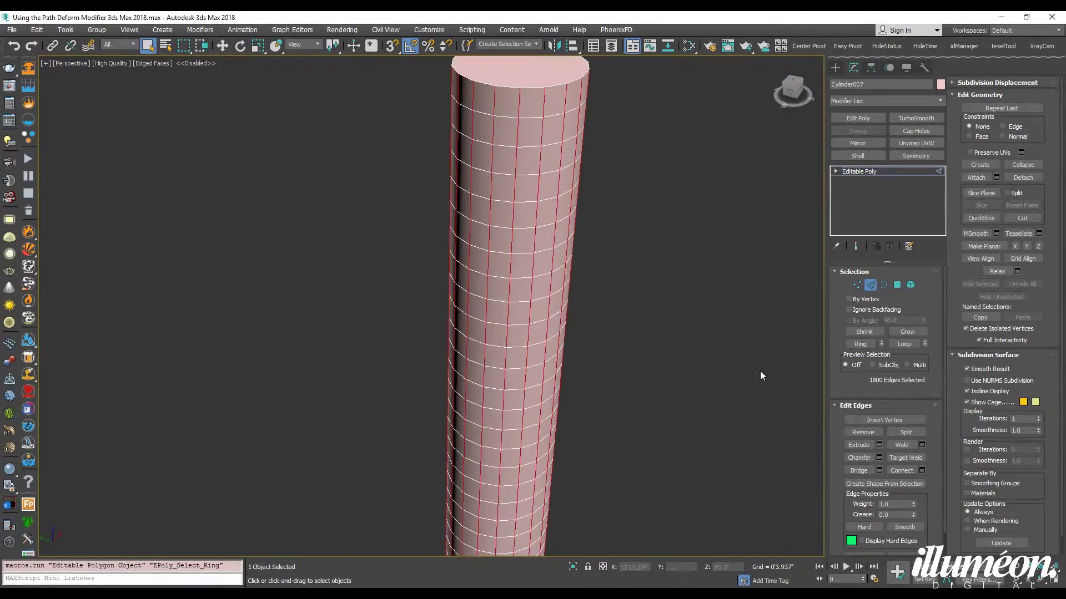
- Connect the selected vertical edges so that one new edge loop runs around the middle of every height segment
click(922, 470)
middle_drag(594, 90, 588, 223)
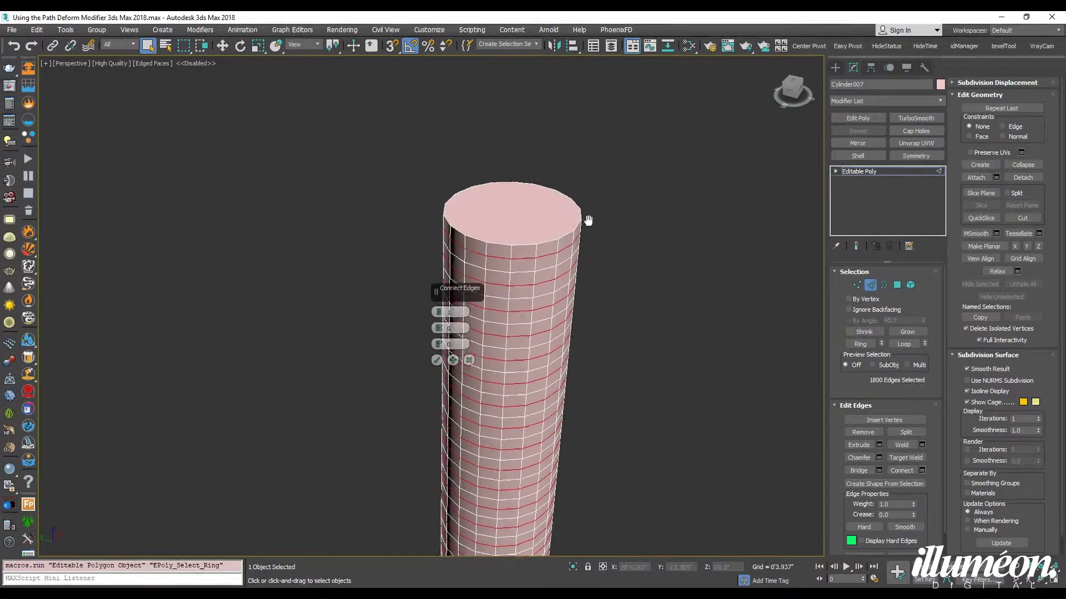
alt+middle_drag(542, 281, 529, 260)
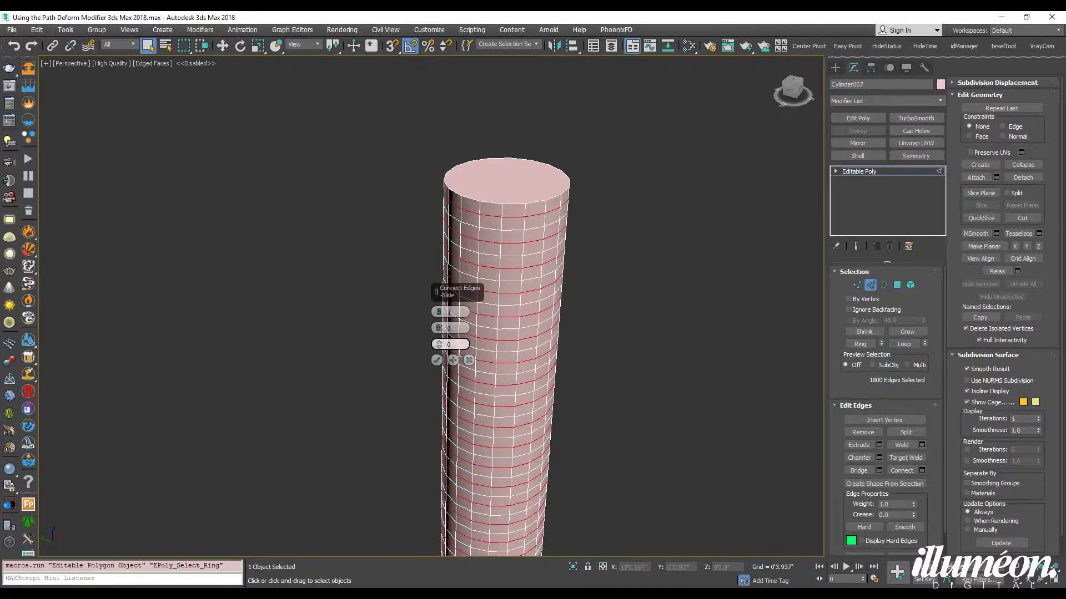
click(436, 361)
- Try scaling the connected edge loops outward and undo the scaling
key(r)
scroll(524, 268, down, 4)
middle_drag(528, 432, 536, 319)
scroll(509, 431, down, 5)
scroll(536, 316, up, 4)
scroll(494, 353, up, 4)
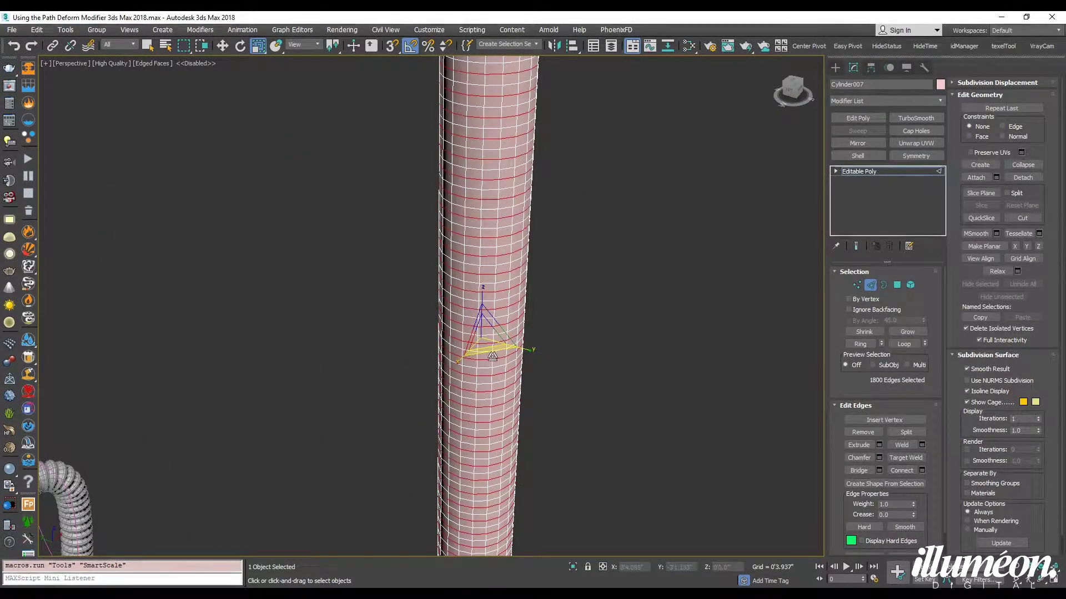
drag(495, 353, 506, 376)
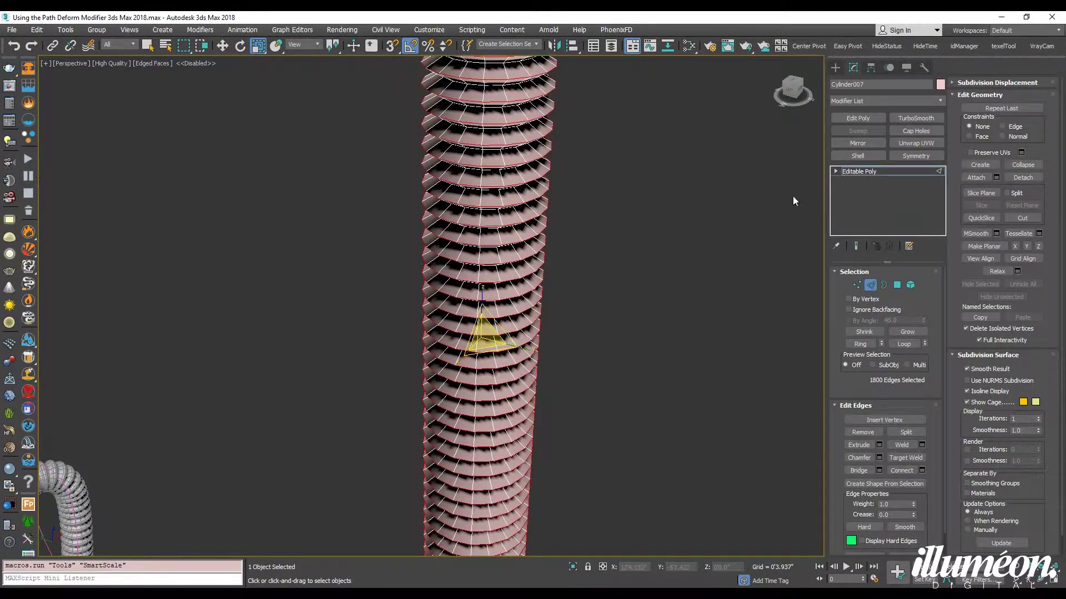
key(ctrl+z)
- Scale the connected edge loops outward to form ribs along the tube
scroll(667, 190, down, 6)
scroll(624, 182, up, 4)
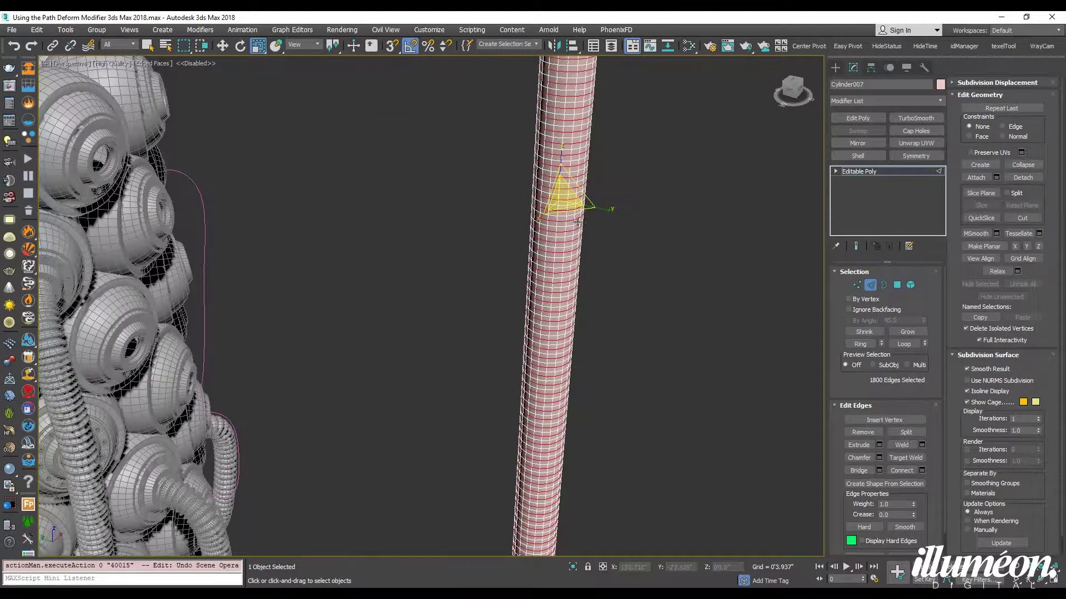
drag(578, 222, 587, 235)
scroll(587, 235, down, 5)
- Add an FFD 2x2x2 modifier to the ribbed tube and scale the tube to about 53% in X and Y
click(874, 172)
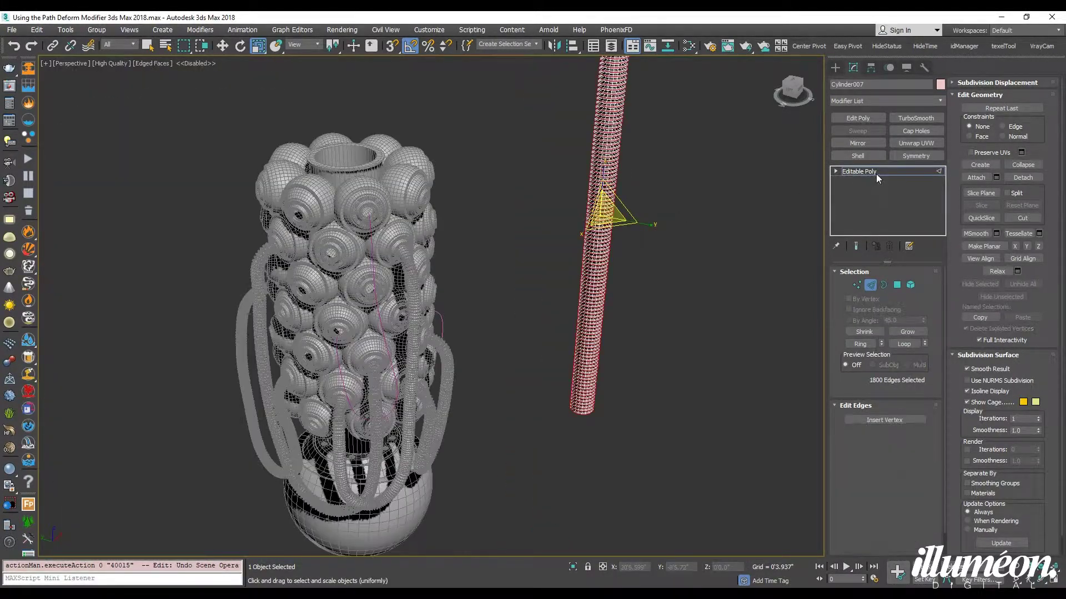
click(881, 101)
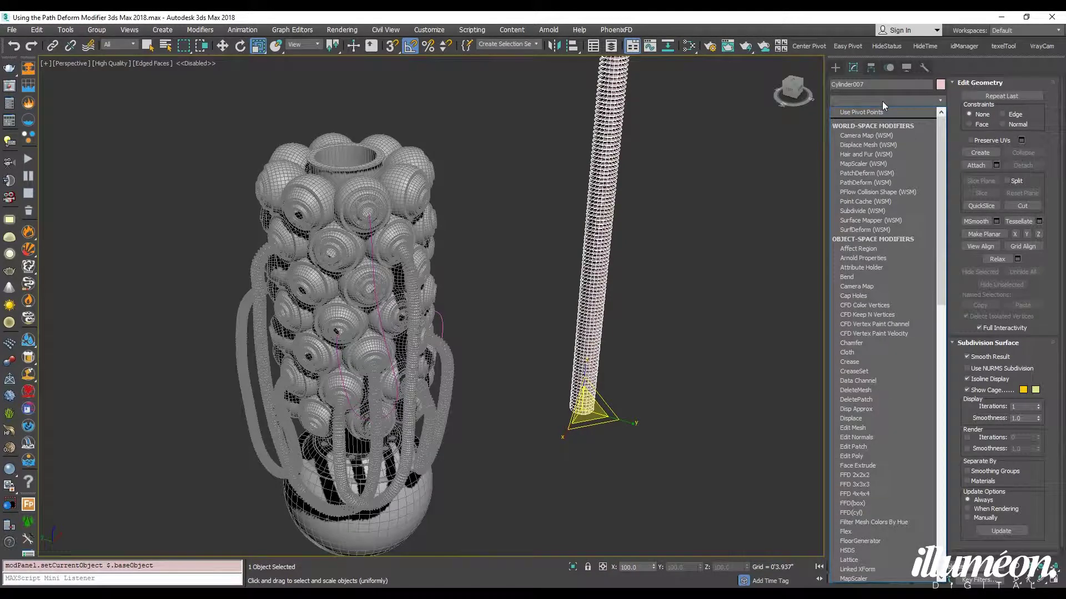
text(ffd)
key(Return)
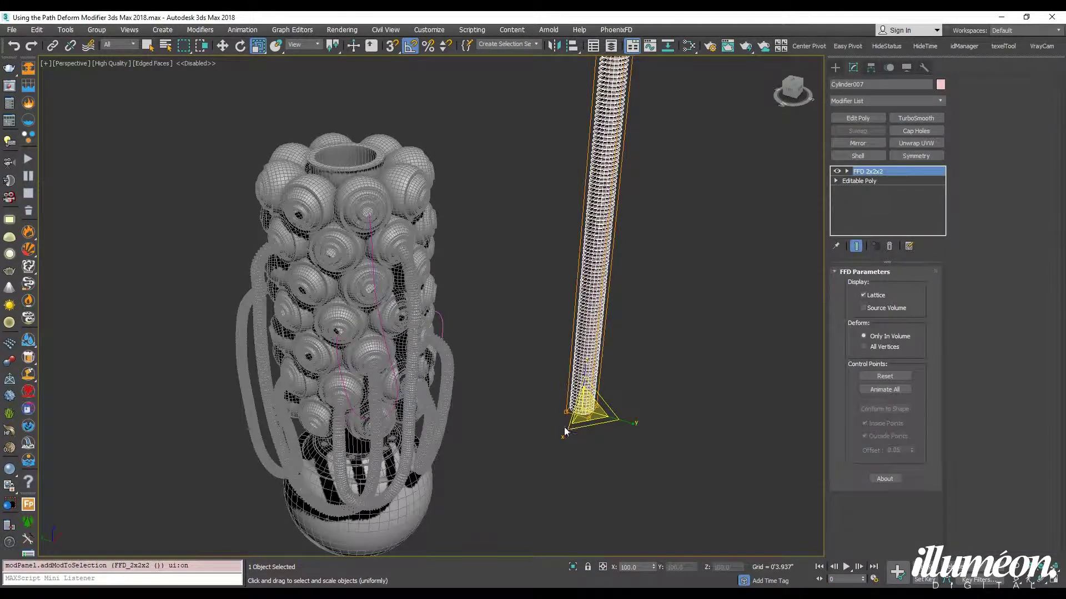
drag(596, 427, 594, 388)
key(z)
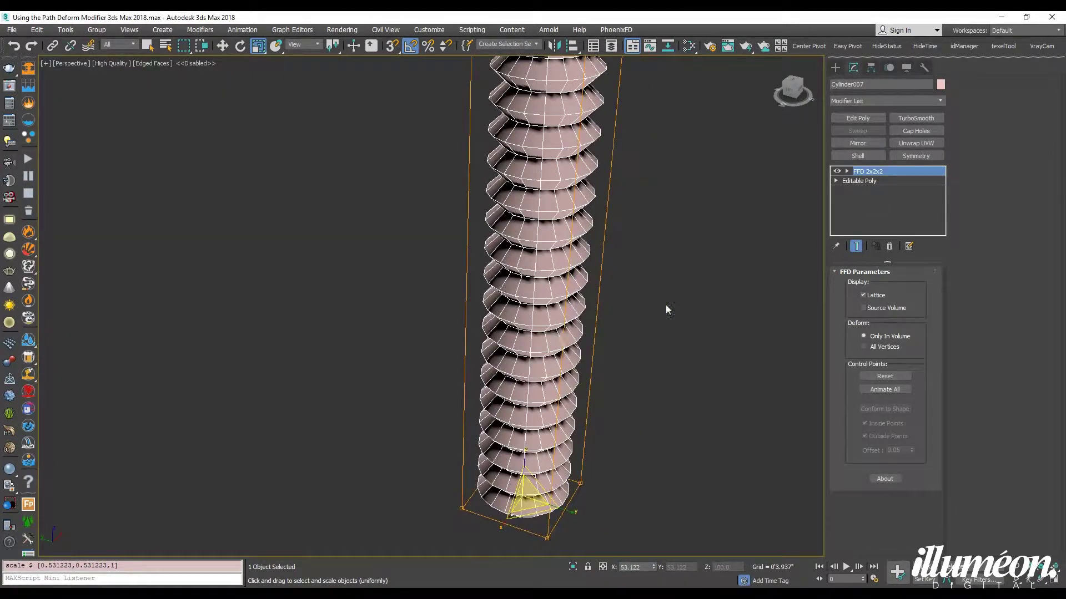
- Chamfer the rib edge loops in the Editable Poly level by 0.625" with one segment
click(858, 181)
key(2)
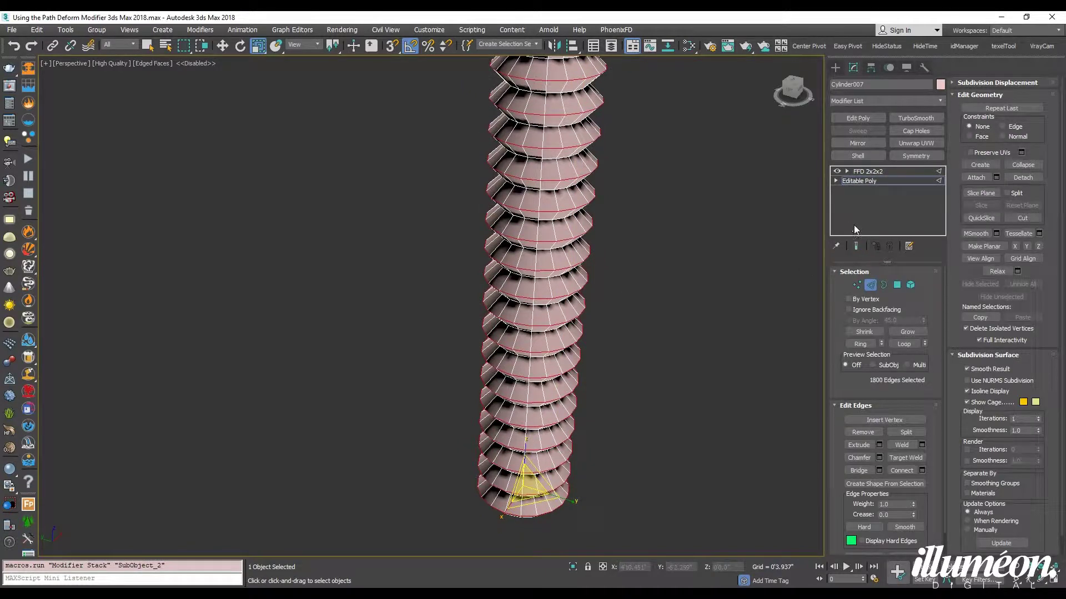
click(879, 458)
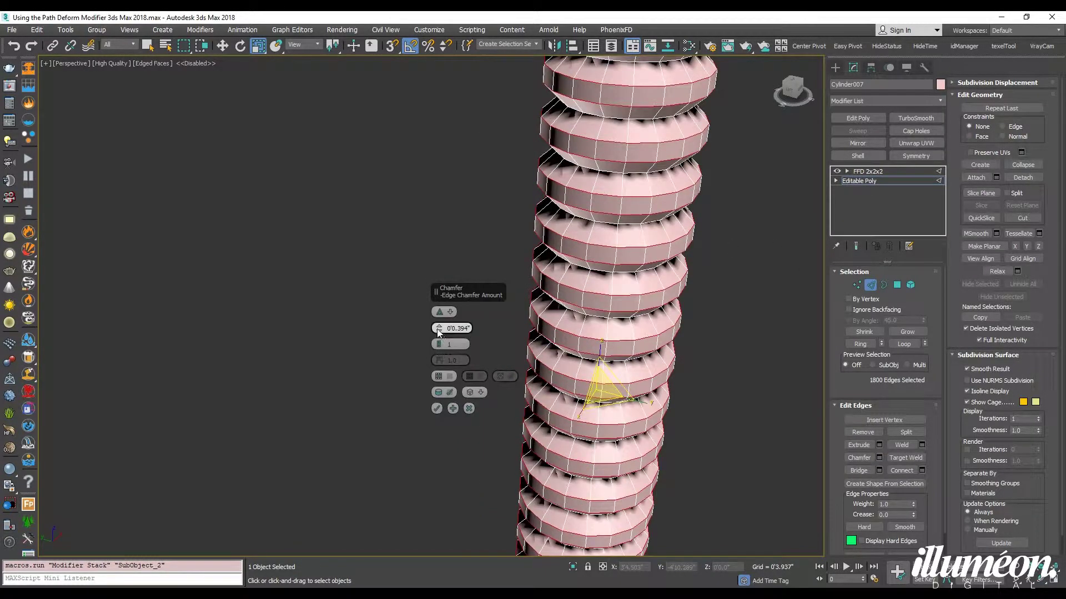
drag(439, 328, 438, 329)
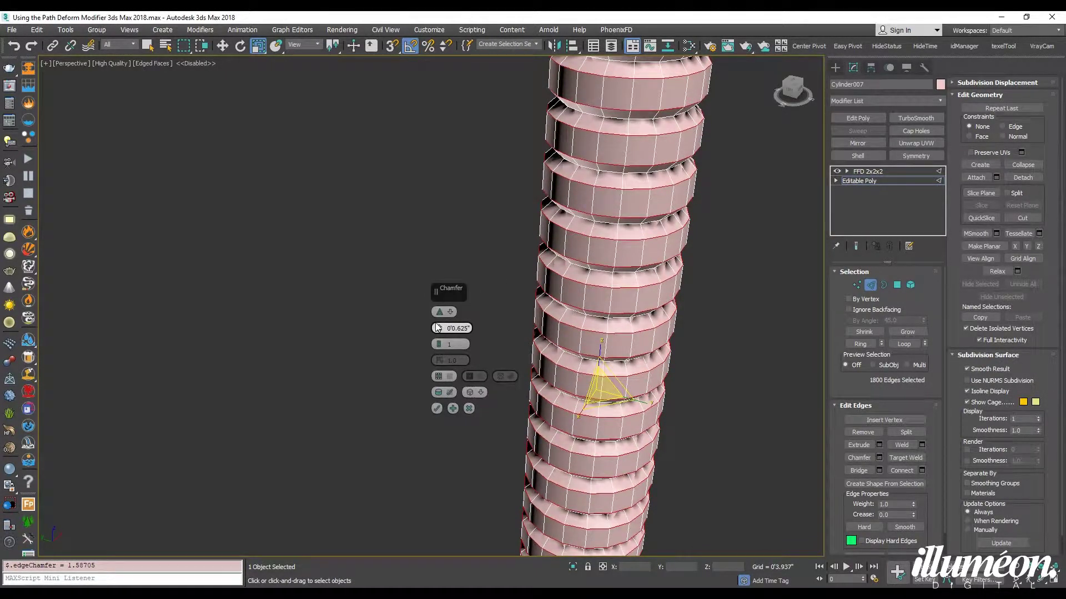
mouse_move(440, 345)
mouse_down()
mouse_move(440, 336)
mouse_move(441, 346)
mouse_up()
click(437, 409)
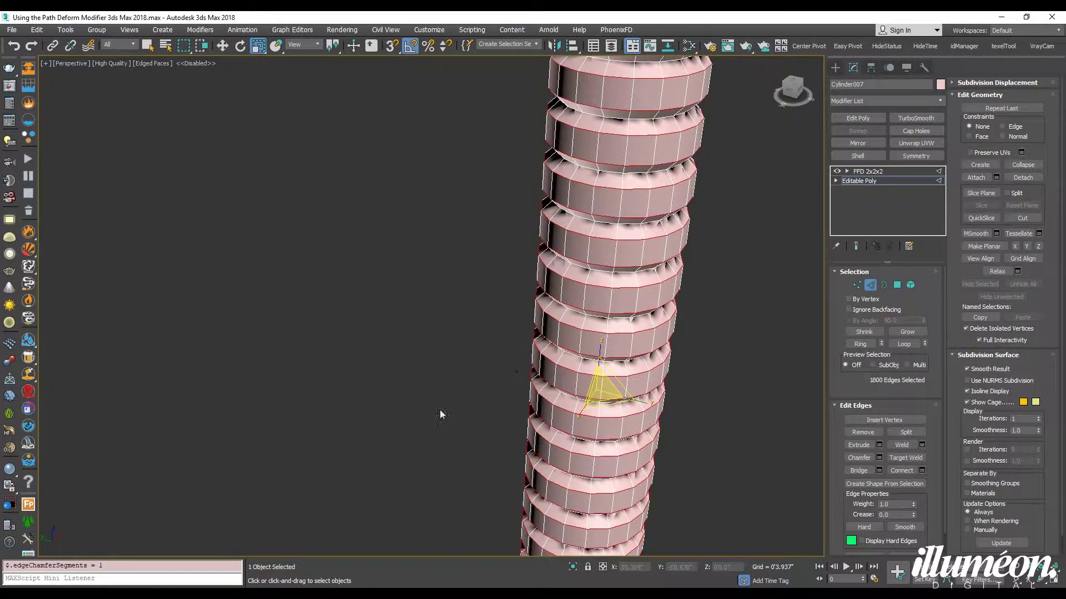
- Chamfer the rib edges a second time with an edge chamfer amount of 0.1" and one segment
click(878, 457)
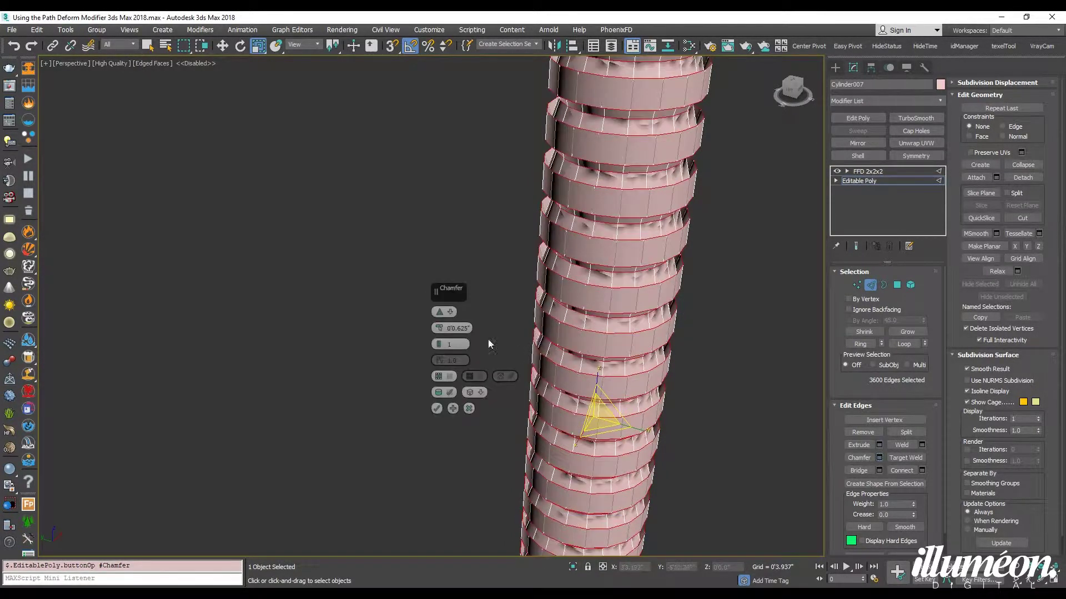
double_click(472, 328)
text(0.1)
key(Return)
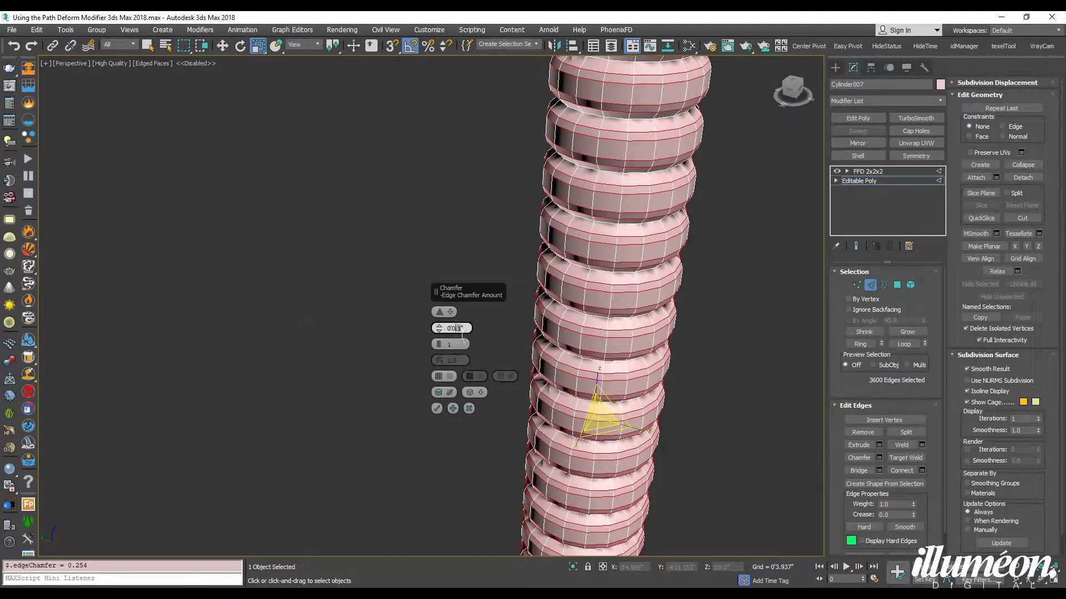
click(437, 409)
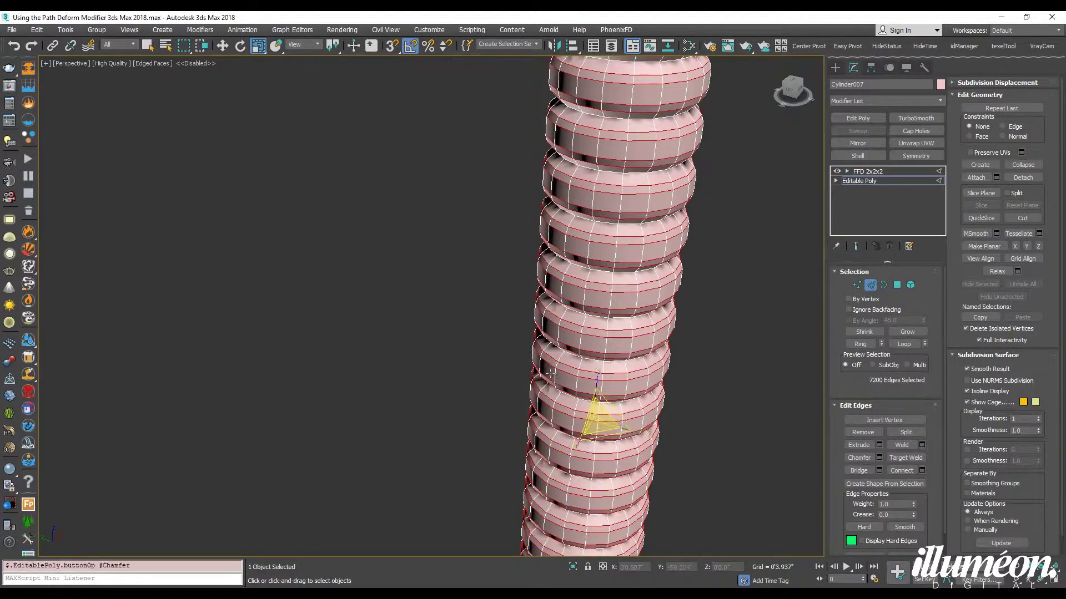
- Return to the FFD 2x2x2 level and change the ribbed tube's object color to the grey custom color
click(868, 172)
scroll(566, 249, down, 6)
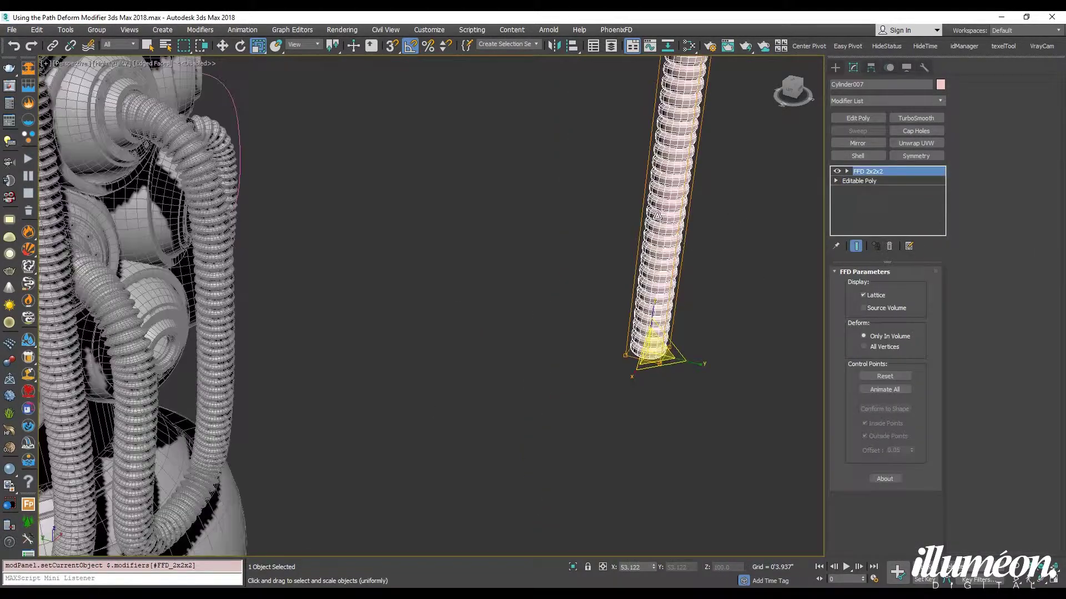
click(940, 85)
click(607, 331)
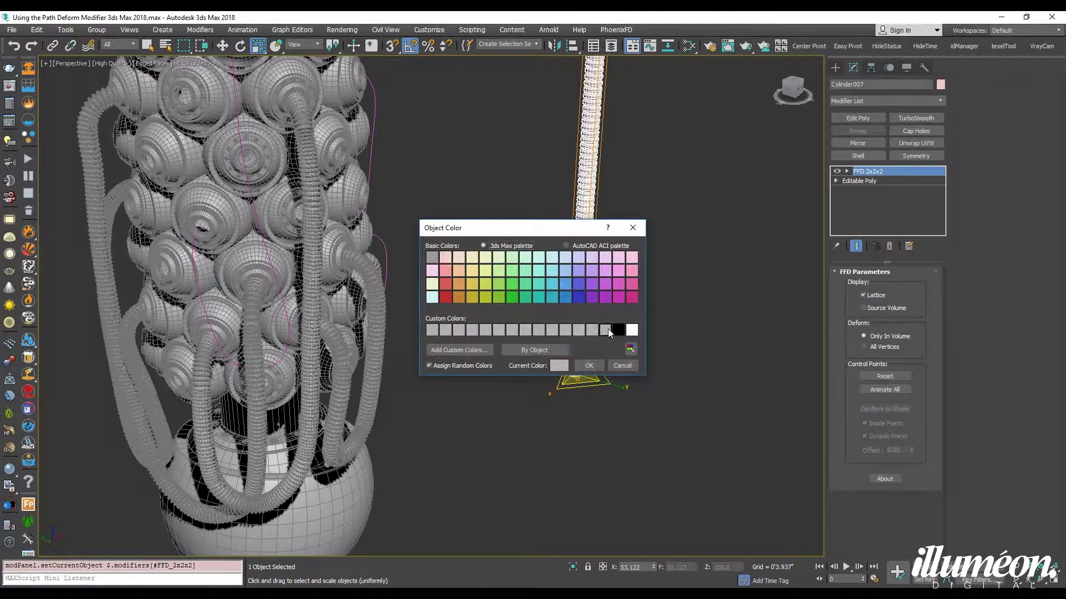
click(589, 365)
scroll(569, 274, down, 3)
scroll(569, 274, up, 5)
click(557, 214)
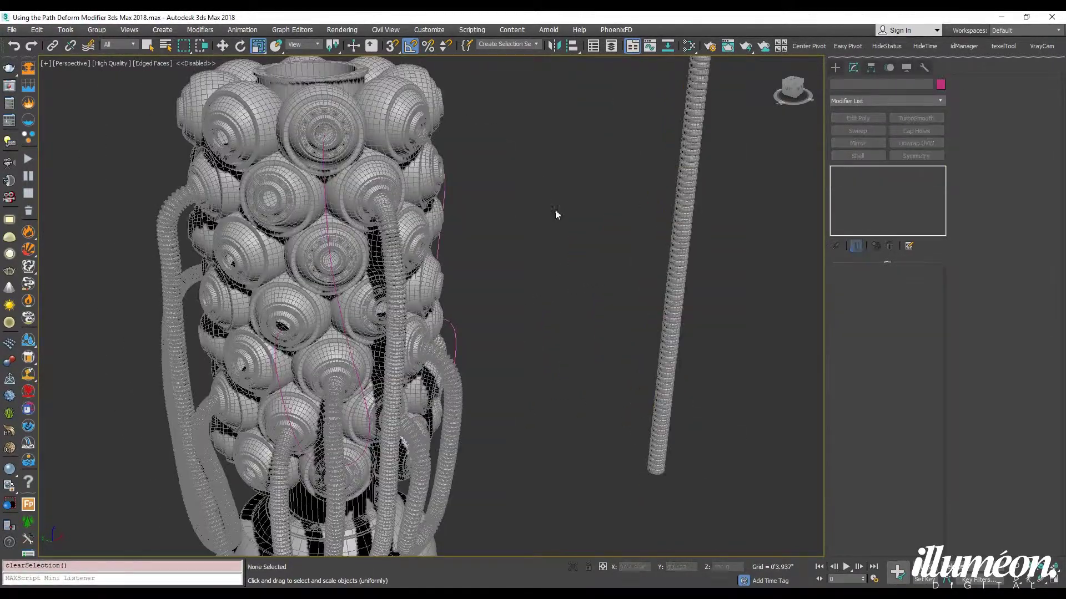
- Add a PathDeform (WSM) modifier to the ribbed tube, pick the central spline as its path and move the tube to the path
middle_drag(425, 340, 517, 313)
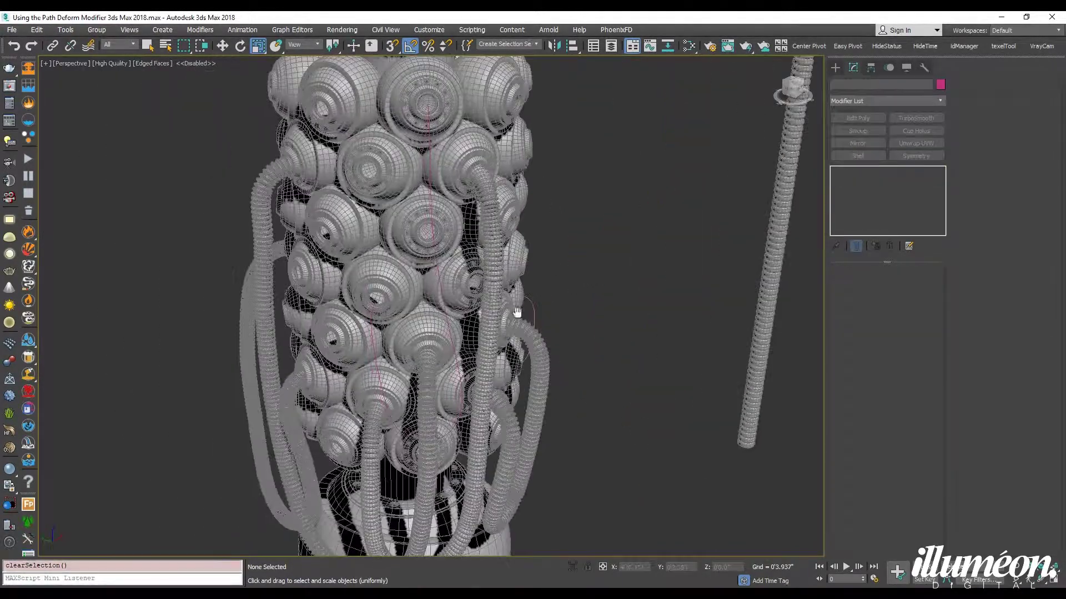
click(779, 207)
click(900, 102)
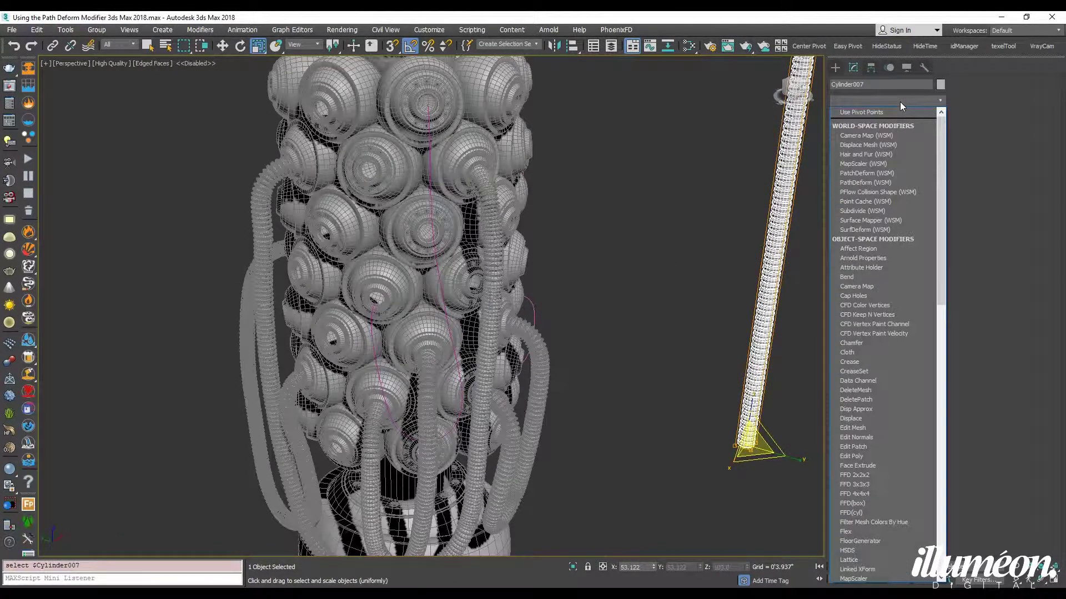
key(p)
key(p)
key(Return)
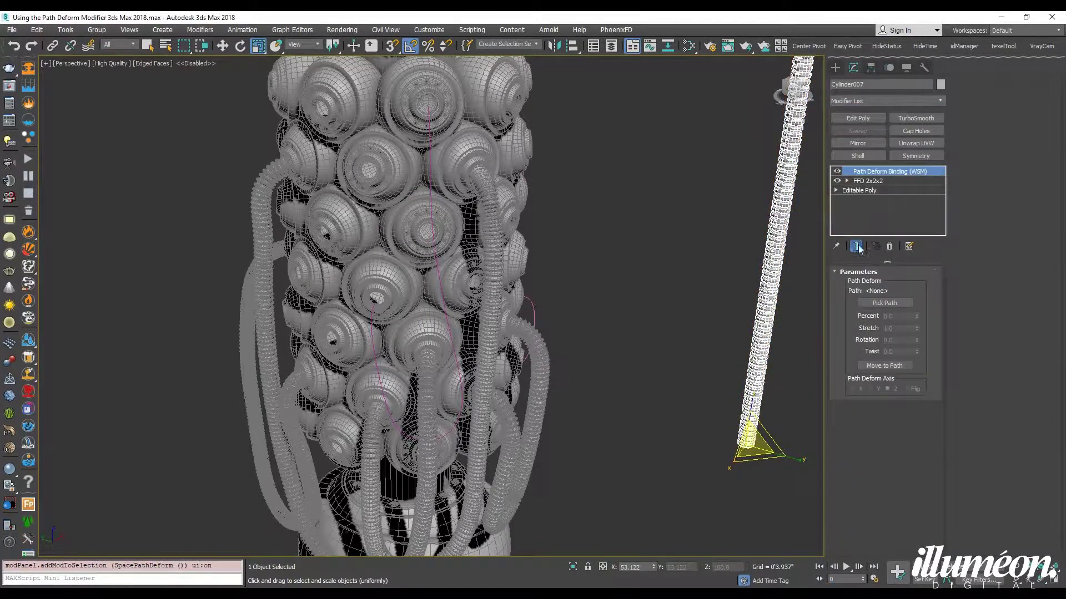
click(884, 302)
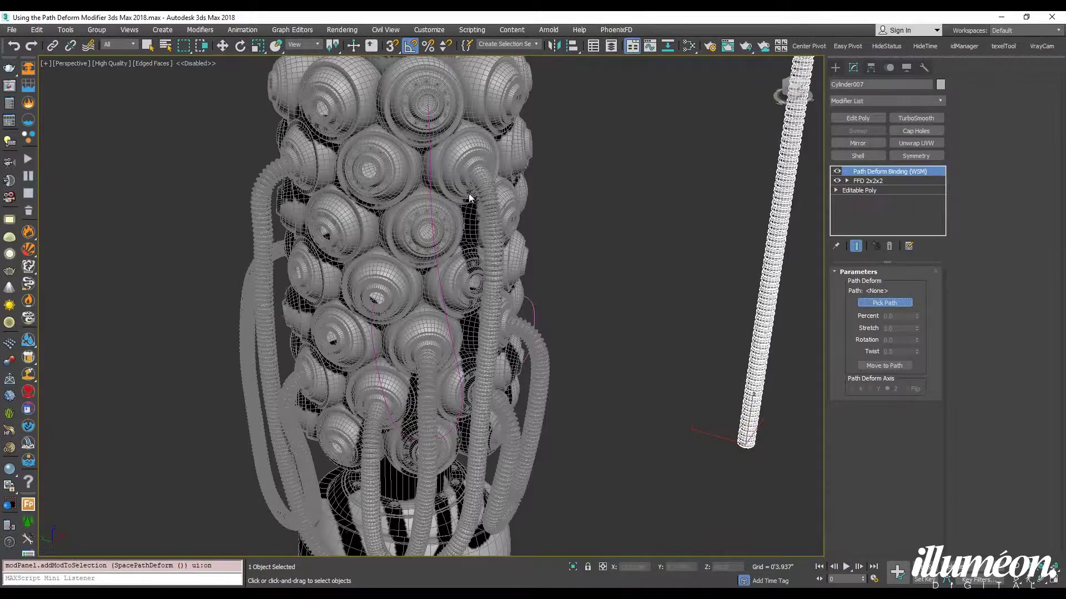
click(434, 177)
click(884, 366)
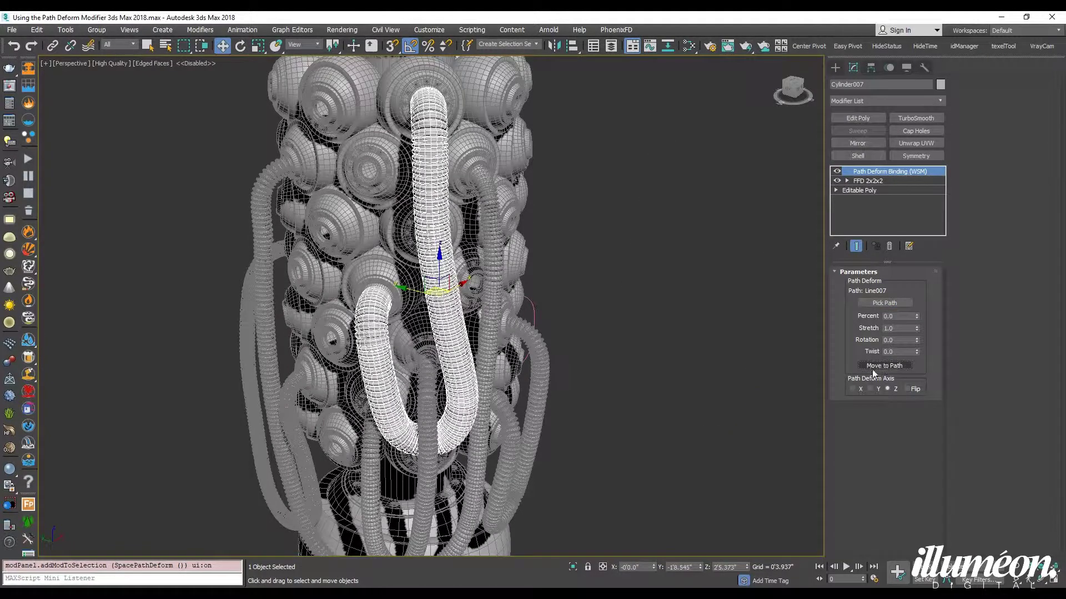
- Examine the deformed hose's upper connection and bends up close and with edged faces off
alt+middle_drag(593, 329, 554, 347)
scroll(554, 220, up, 5)
middle_drag(553, 221, 544, 289)
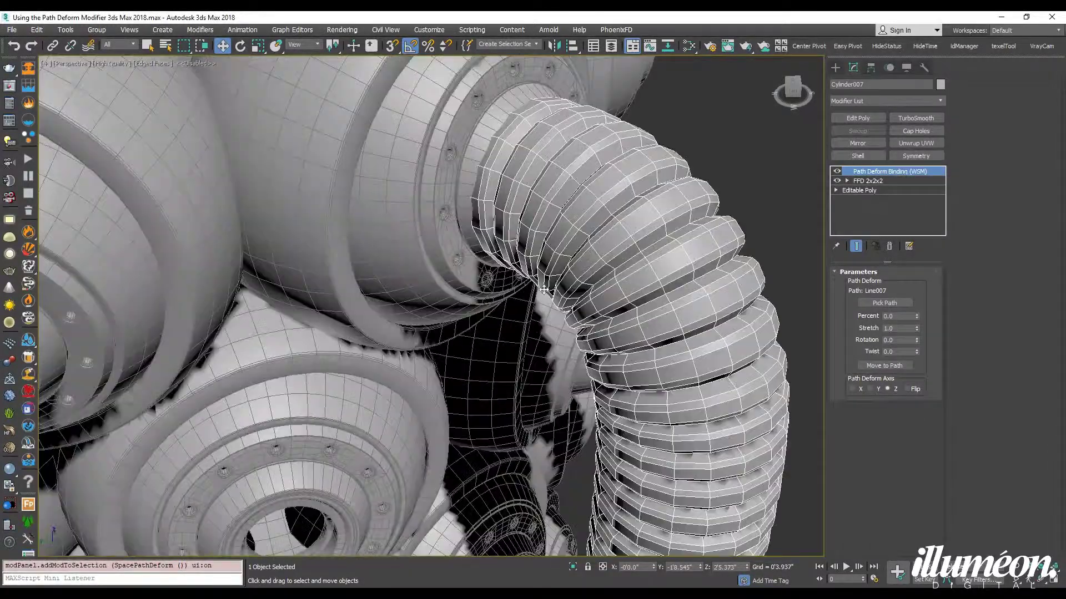
scroll(544, 289, down, 12)
key(F4)
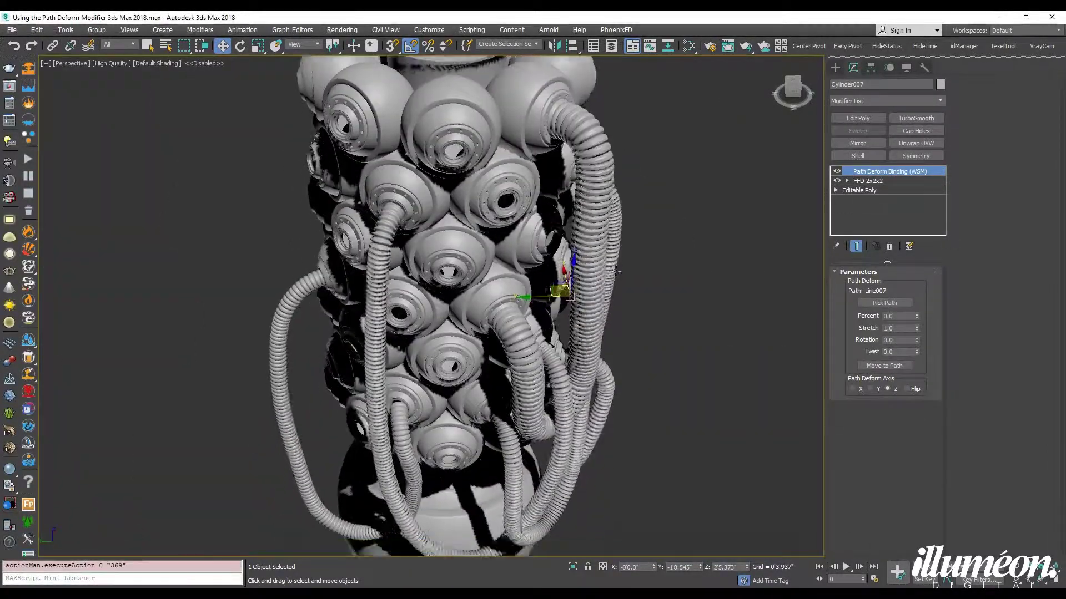
alt+middle_drag(605, 268, 497, 390)
scroll(523, 410, down, 5)
scroll(523, 414, up, 8)
scroll(523, 415, up, 3)
- Select the hose's path spline in wireframe display and enter its vertex sub-object level
click(498, 366)
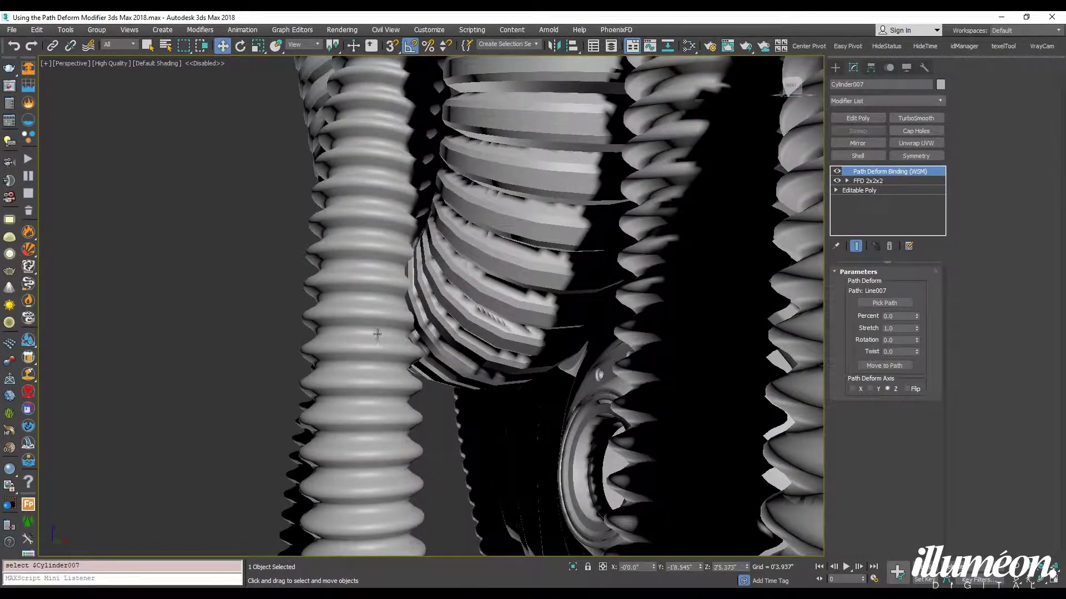
key(F3)
click(465, 300)
click(465, 300)
key(1)
- Move the vertex at the spline's lower bend by about 1.35" along Y to reposition the hose's curve
click(530, 273)
key(F3)
mouse_move(545, 281)
middle_down()
mouse_move(528, 300)
mouse_move(550, 300)
middle_up()
drag(550, 301, 569, 298)
key(ctrl+z)
scroll(522, 288, down, 3)
alt+middle_drag(522, 283, 523, 317)
drag(560, 291, 545, 334)
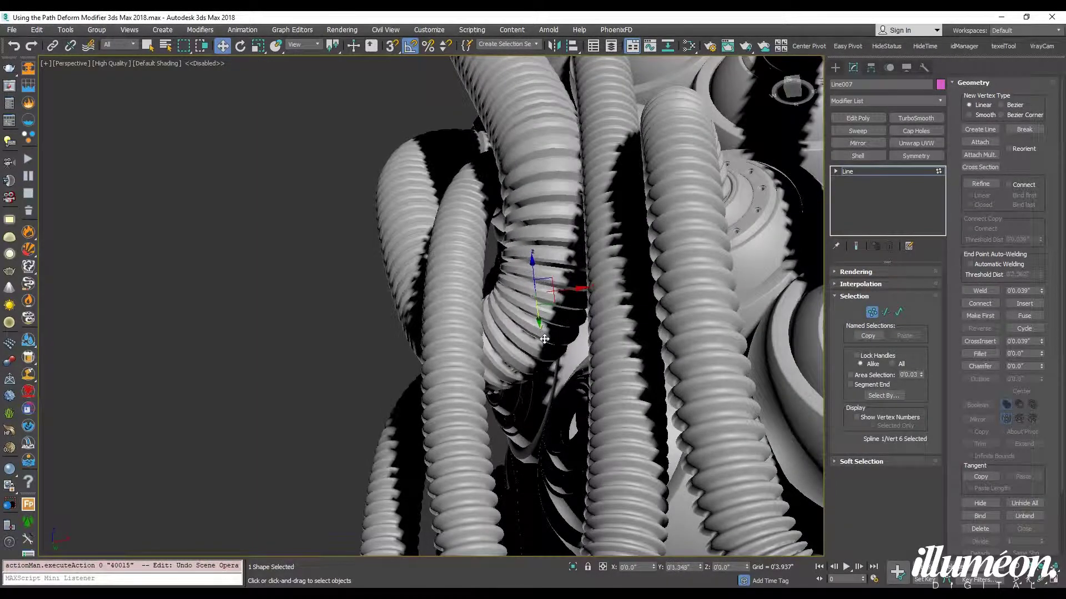
- Check the adjusted hose's bends and upper connection against the neighboring hoses
alt+middle_drag(545, 338, 584, 395)
scroll(584, 395, down, 6)
scroll(565, 267, up, 5)
alt+middle_drag(569, 272, 583, 314)
scroll(583, 315, up, 6)
scroll(614, 171, down, 2)
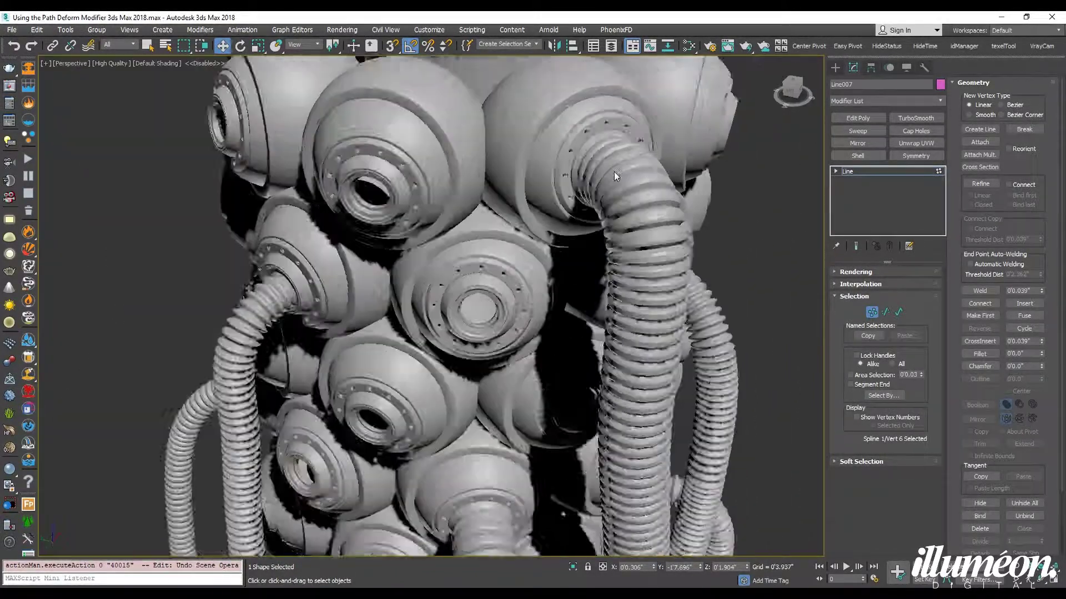
scroll(614, 171, down, 3)
scroll(622, 218, up, 4)
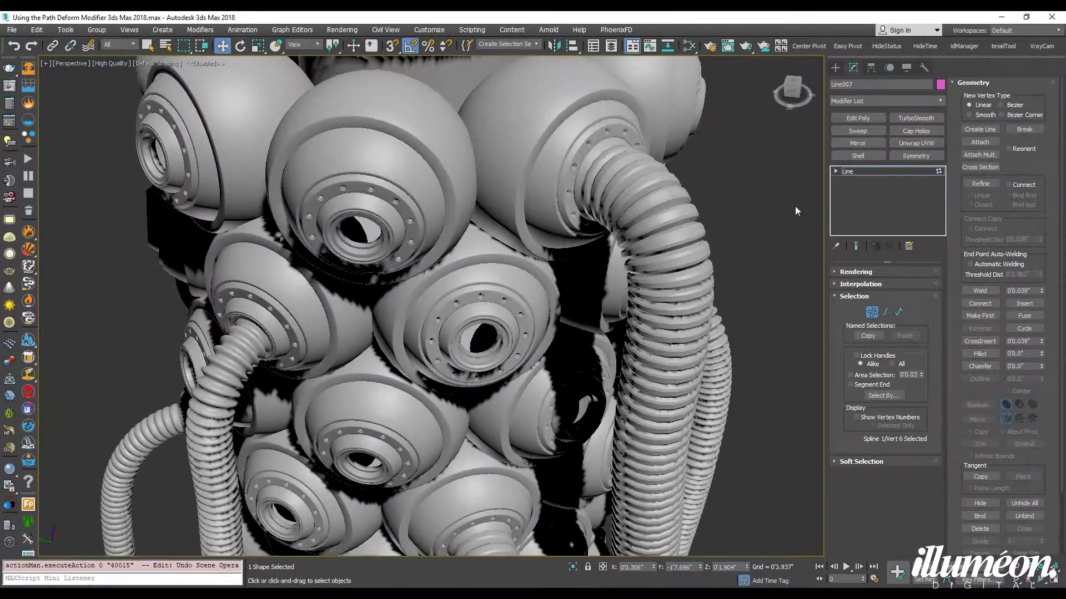
- Leave the spline's vertex level, select the ribbed hose and scale it thinner at its FFD 2x2x2 level
click(851, 172)
click(746, 195)
click(664, 208)
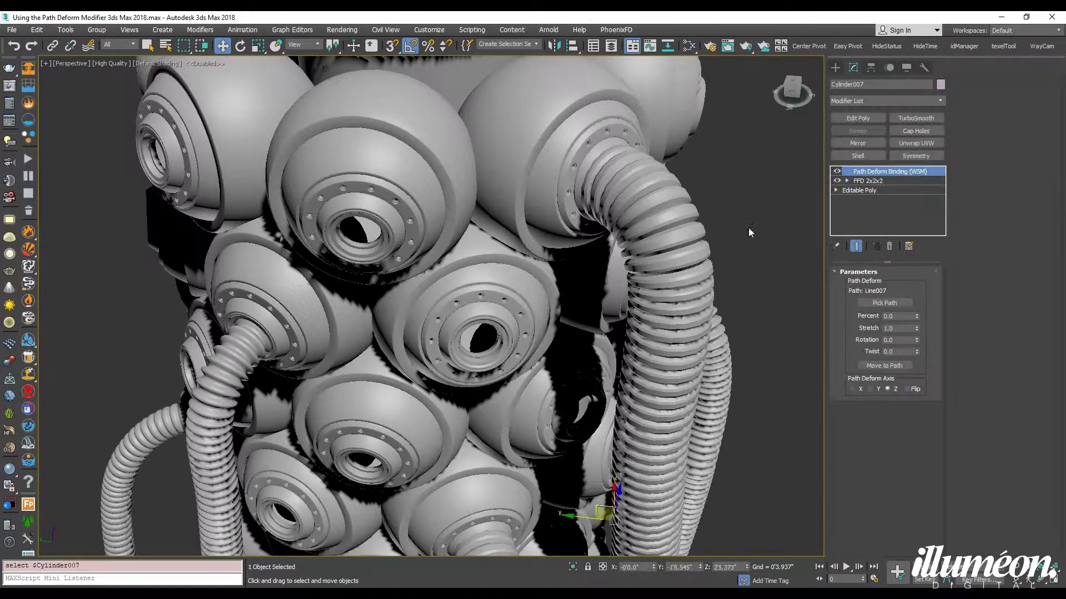
click(881, 181)
scroll(634, 351, down, 8)
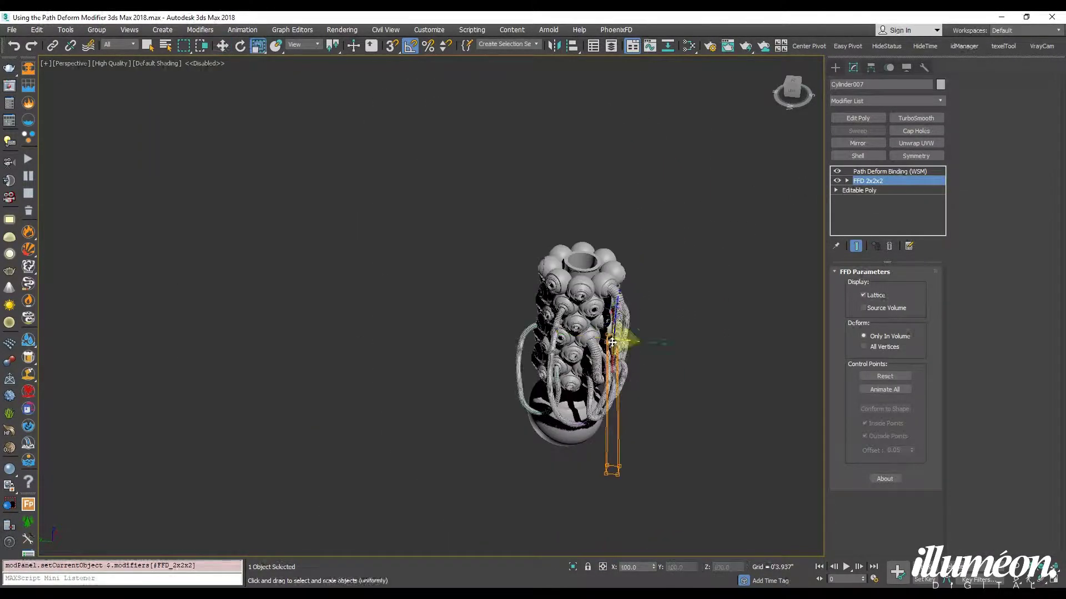
scroll(626, 339, up, 8)
middle_drag(605, 341, 609, 378)
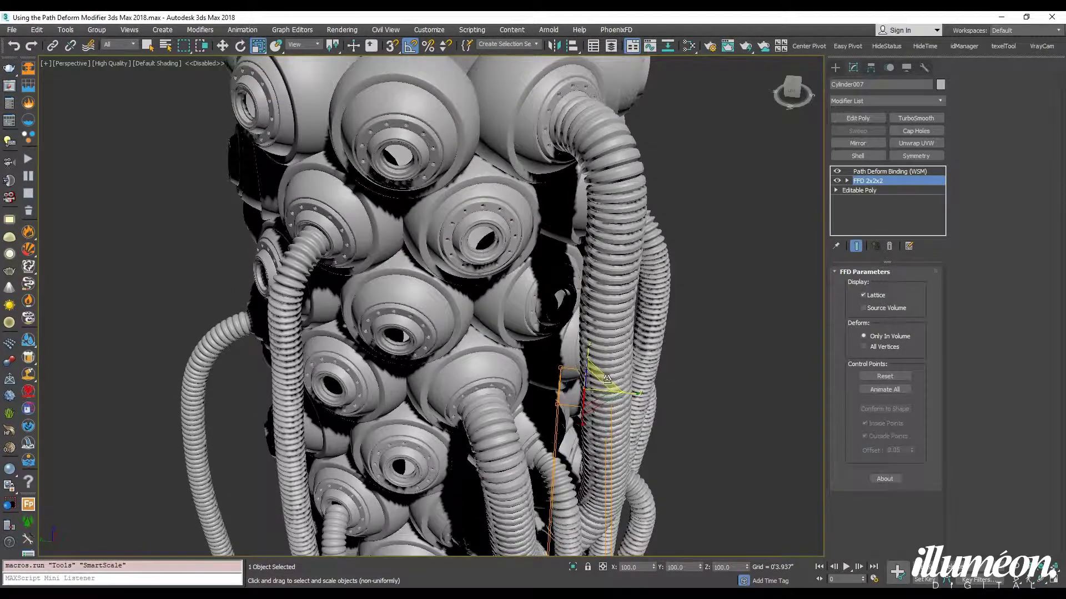
drag(608, 378, 596, 384)
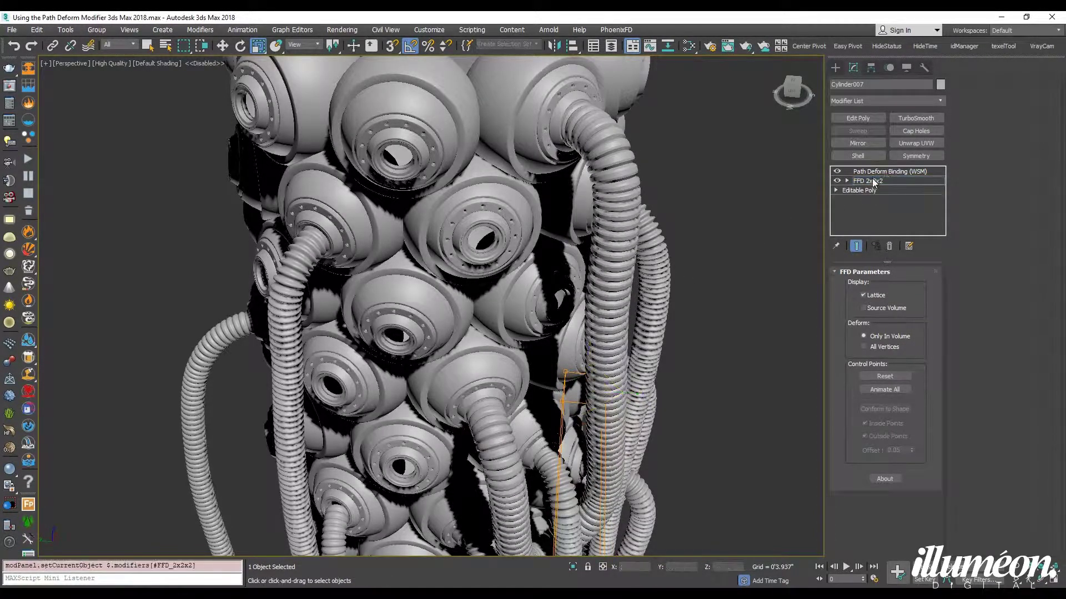
- Inspect the thinner hose from several angles, comparing its thickness with the neighboring hoses
scroll(714, 298, down, 6)
scroll(663, 287, up, 6)
alt+middle_drag(663, 288, 567, 300)
scroll(657, 285, down, 8)
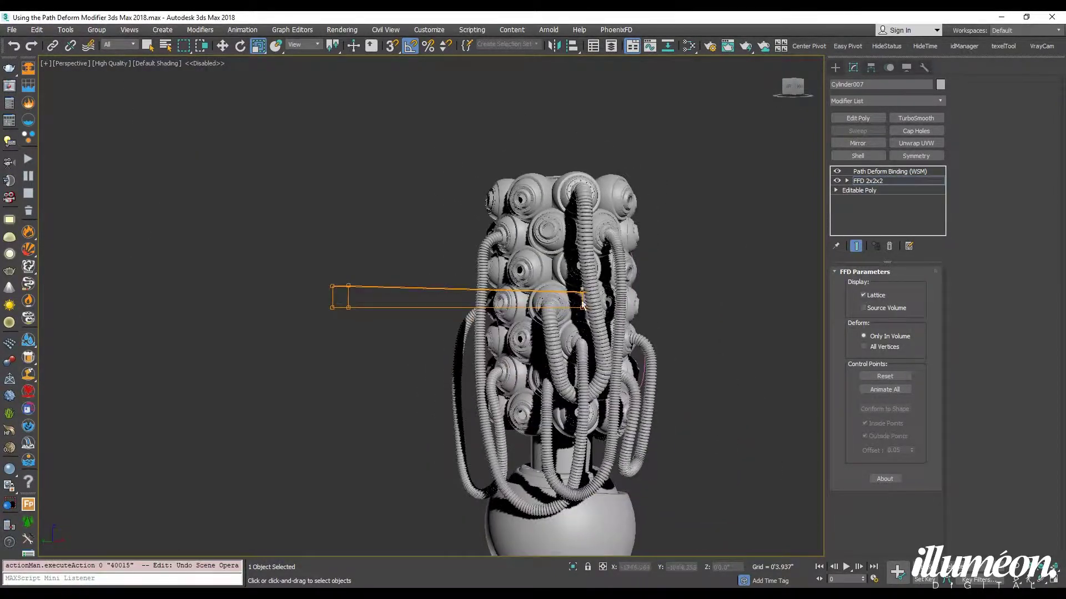
alt+middle_drag(625, 262, 465, 273)
scroll(461, 294, up, 9)
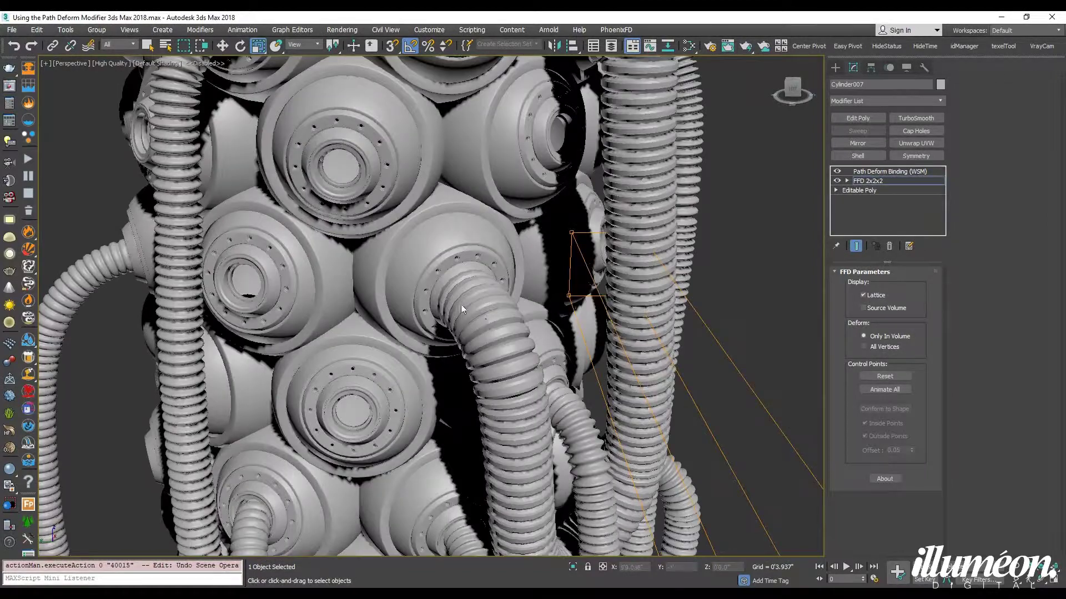
scroll(461, 293, down, 12)
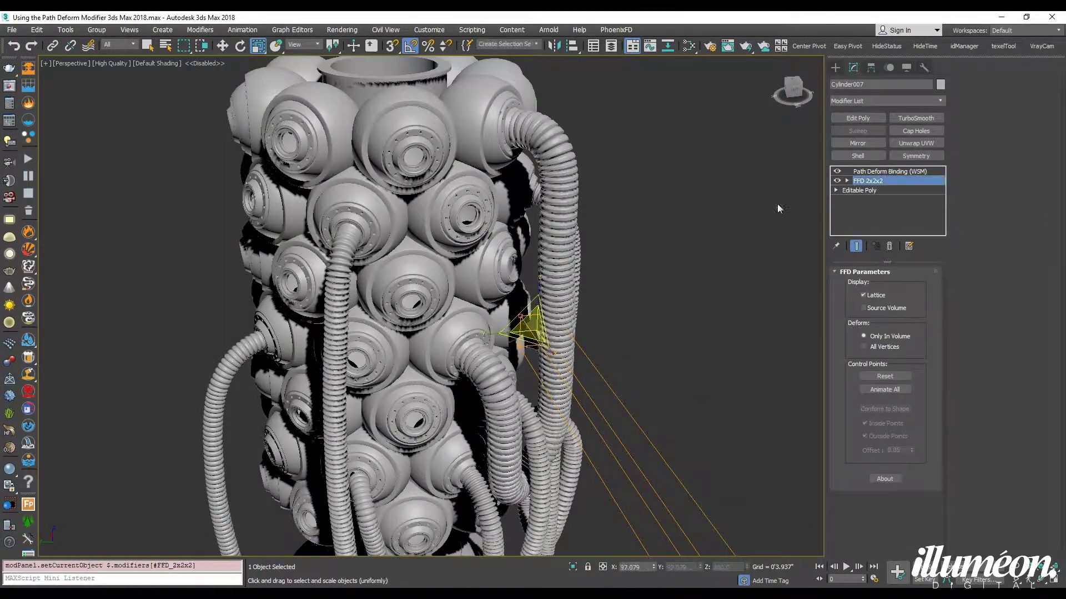
scroll(661, 194, down, 4)
middle_drag(638, 240, 648, 177)
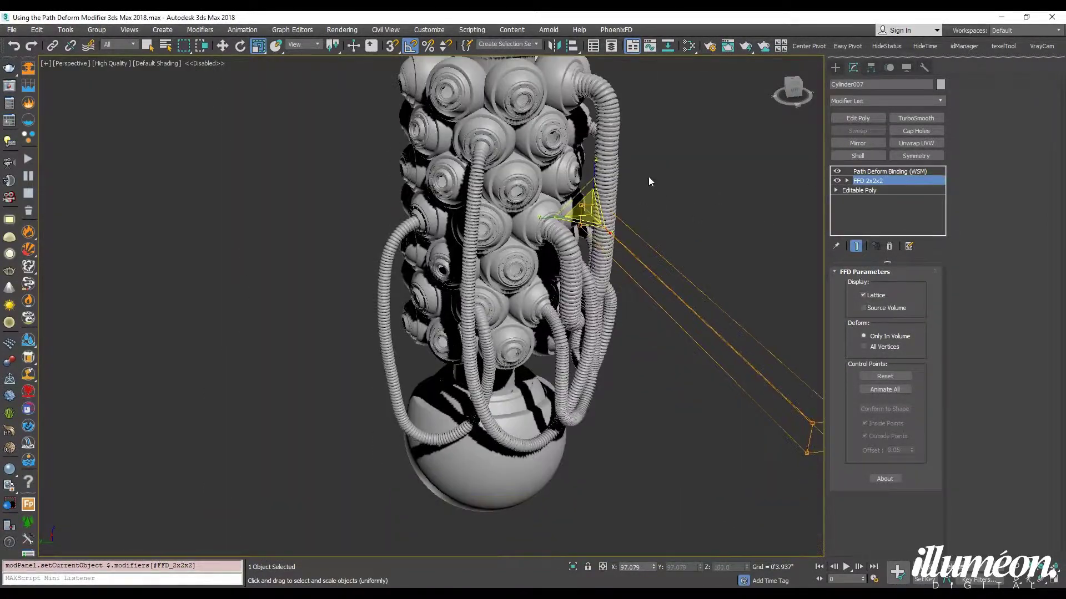
- Check the hose's mesh with edged faces on, then deselect it and review the whole assembly and the remaining path splines
click(679, 192)
key(F4)
click(615, 190)
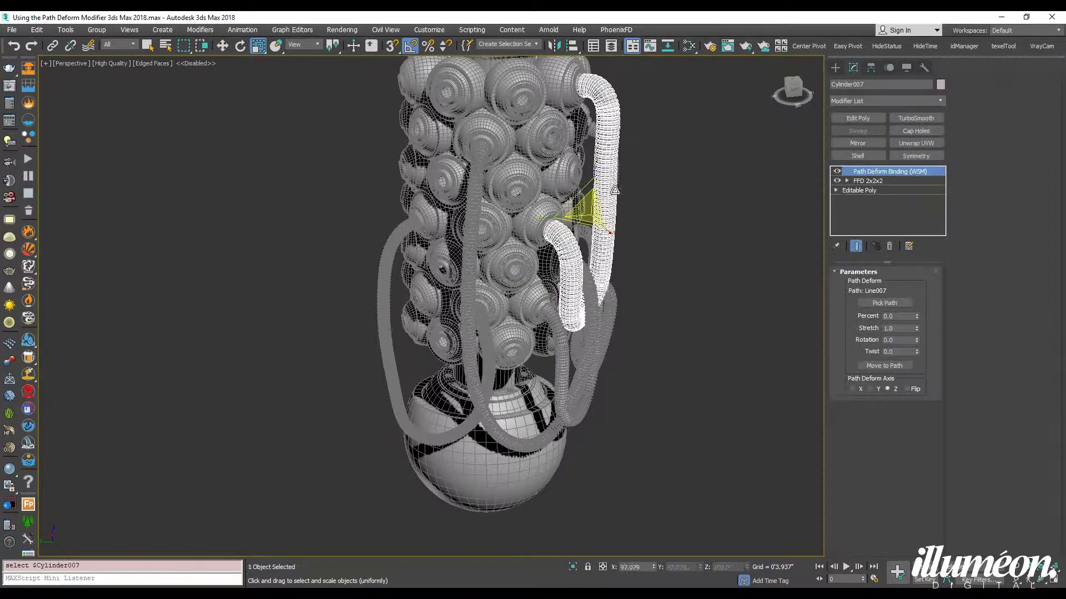
middle_drag(662, 195, 661, 246)
key(F4)
scroll(661, 246, down, 3)
alt+middle_drag(647, 311, 647, 268)
middle_drag(647, 268, 700, 291)
click(732, 303)
middle_drag(679, 331, 494, 324)
scroll(614, 277, up, 3)
scroll(577, 294, down, 3)
scroll(543, 322, up, 3)
middle_drag(613, 324, 526, 294)
scroll(532, 298, down, 3)
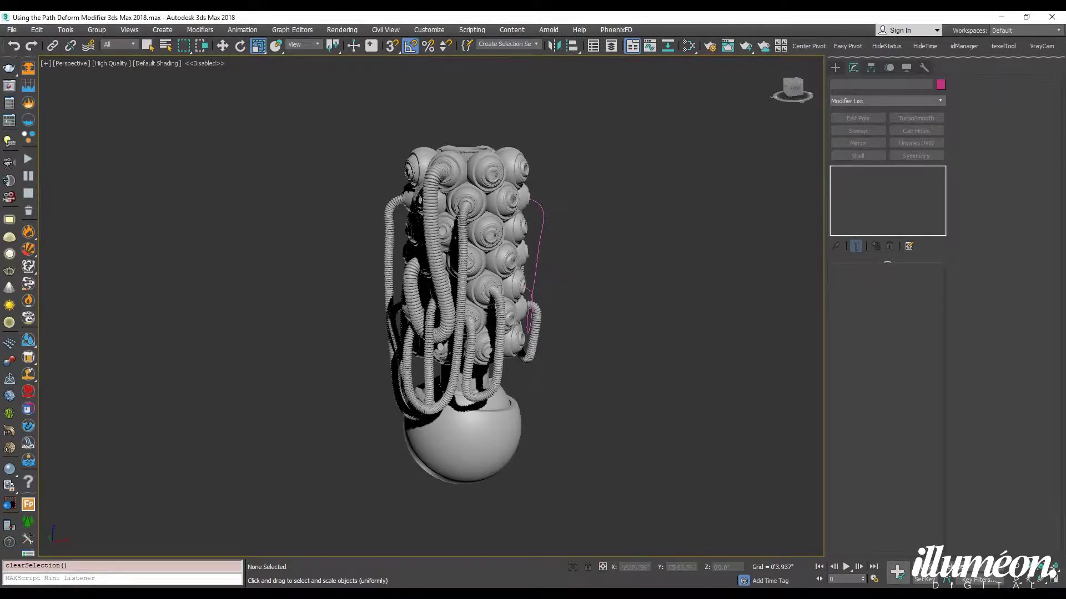